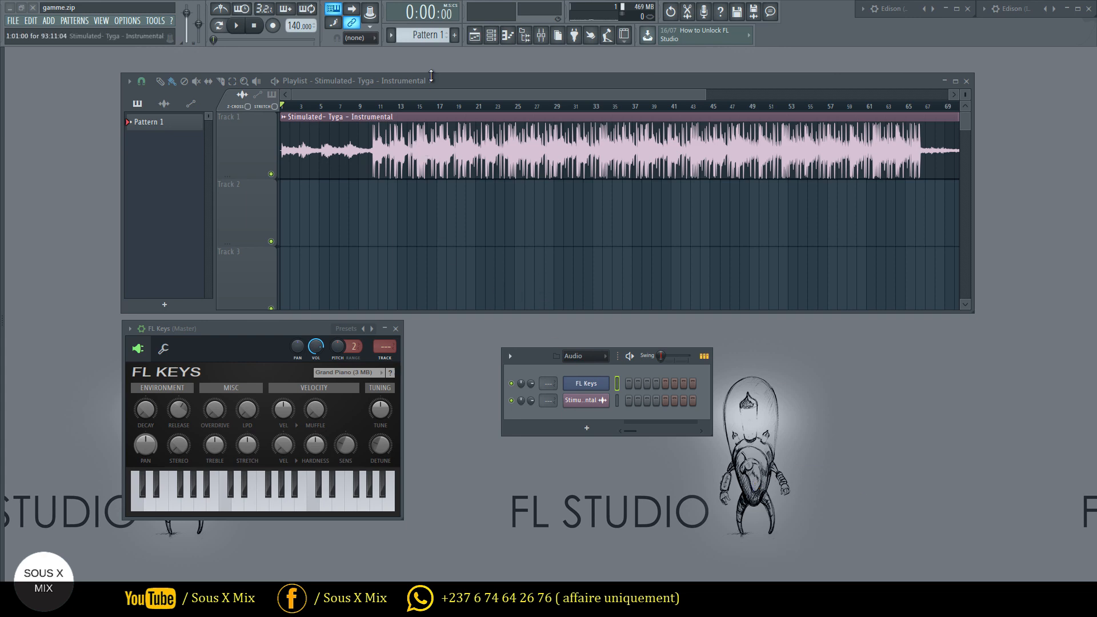
Play the instrumental in the playlist, move playback to about bar 10 where the beat starts, and stop it after listening.
click(236, 25)
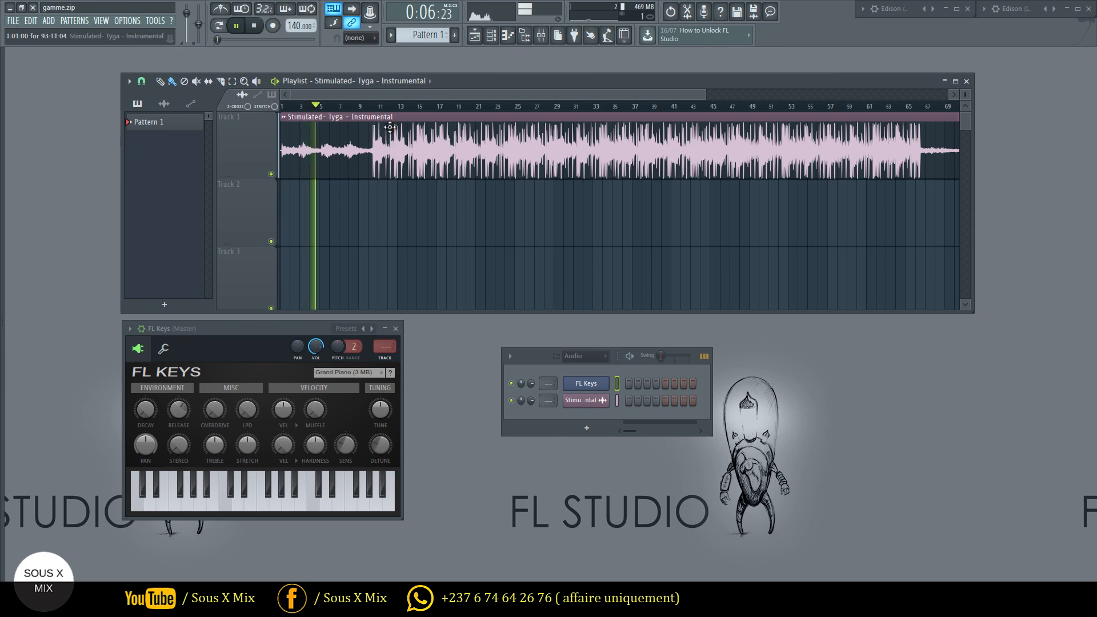
click(369, 107)
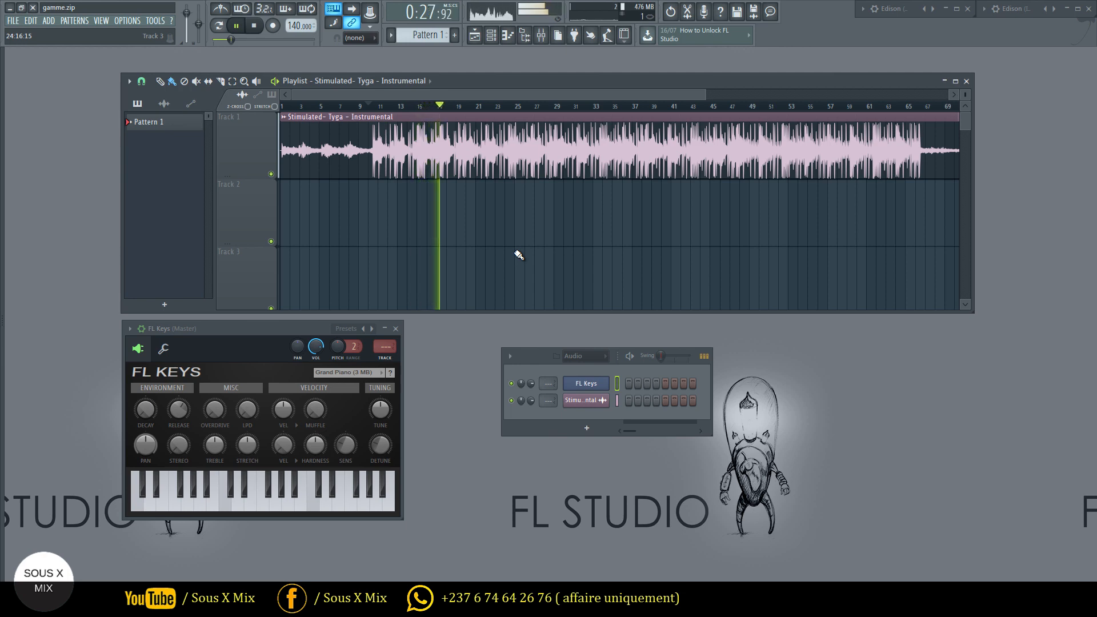
key(space)
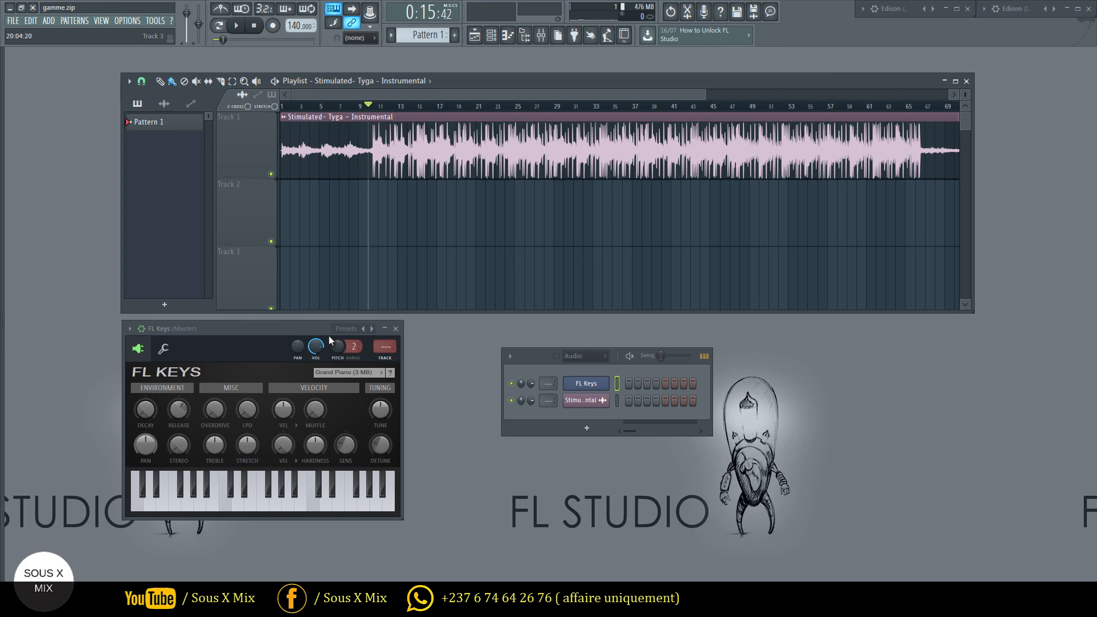
Bring the FL Keys channel into focus and audition the C5 note on its piano.
click(270, 331)
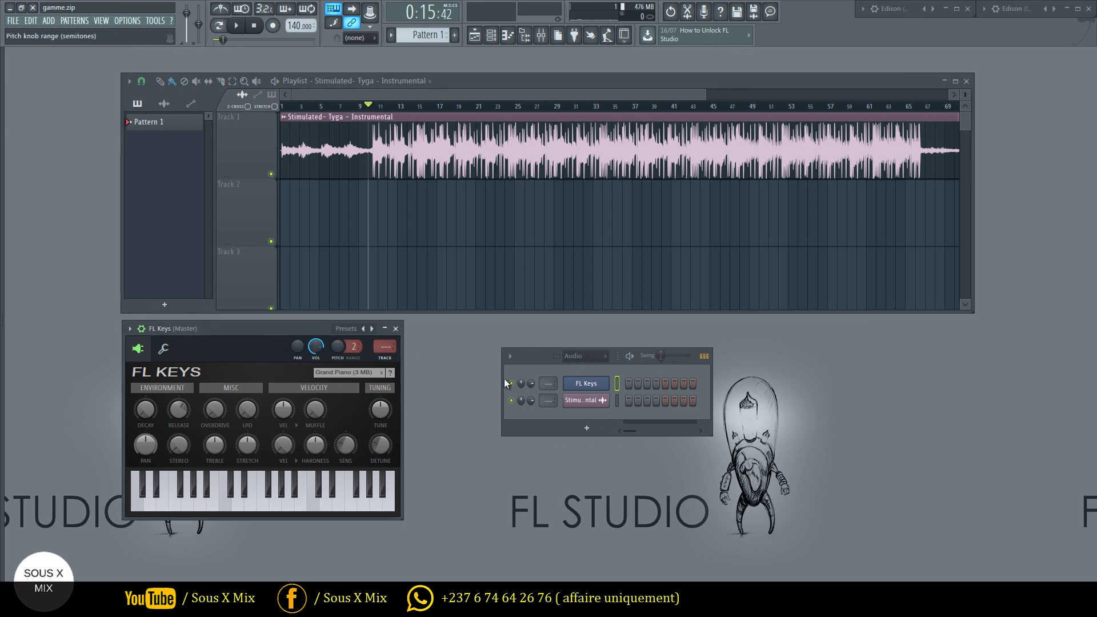
click(593, 388)
click(593, 388)
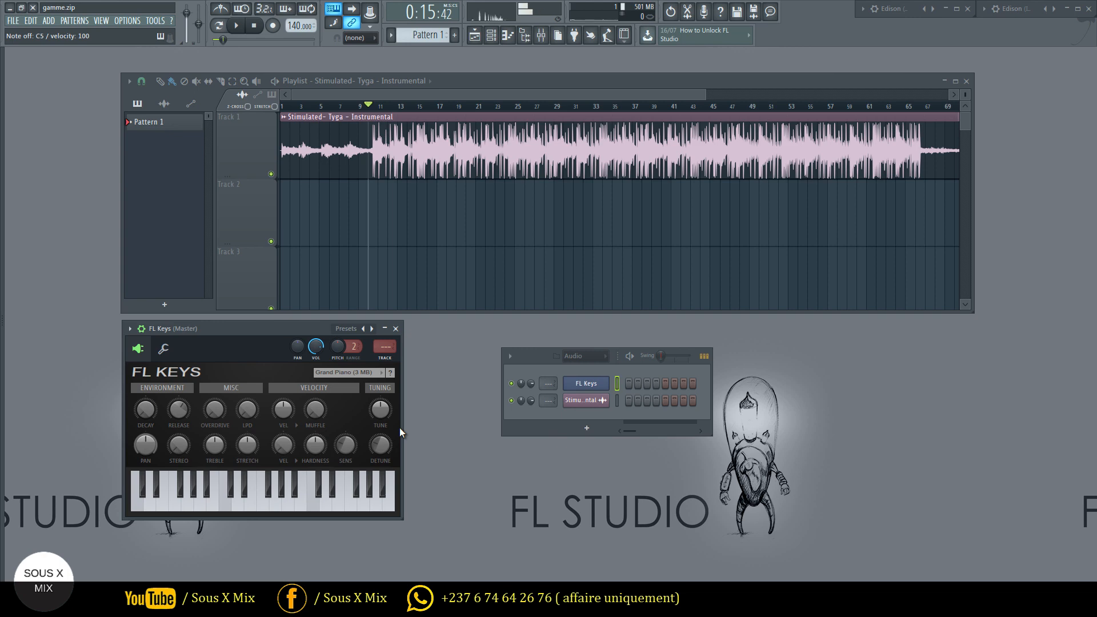
key(z)
key(z)
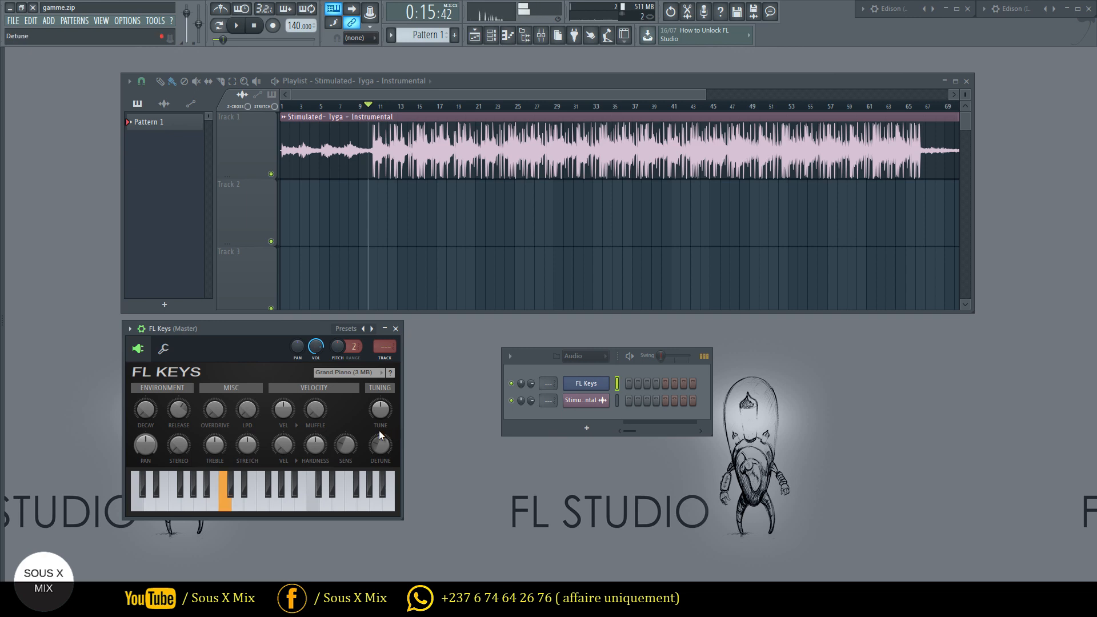
key(z)
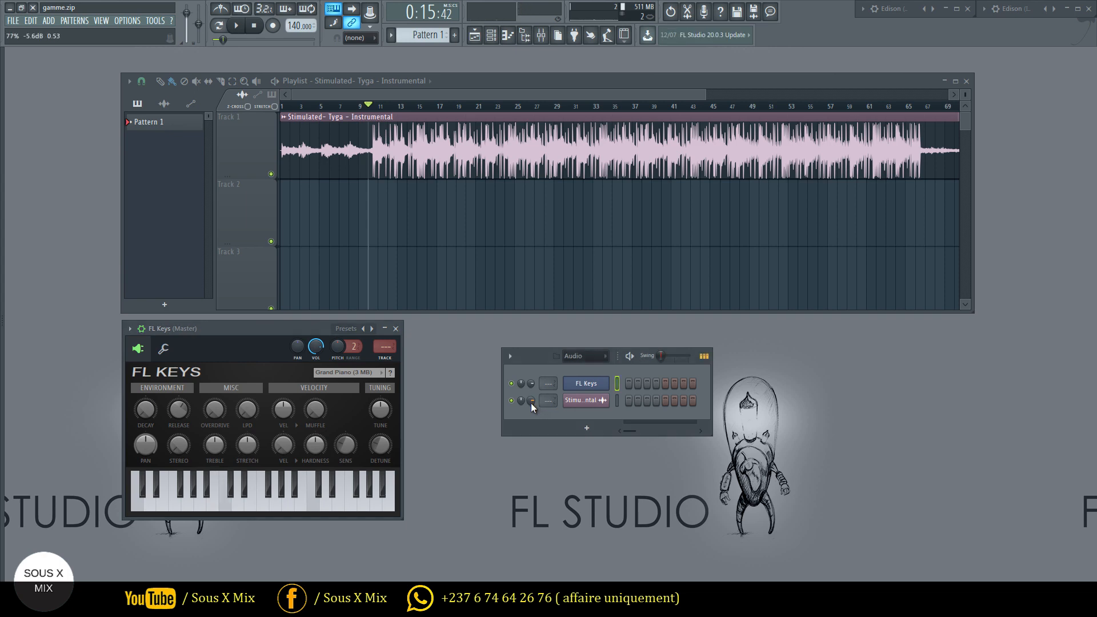
Lower the volume of the instrumental's audio channel slightly and audition C5 on the FL Keys piano again.
drag(532, 402, 532, 409)
key(z)
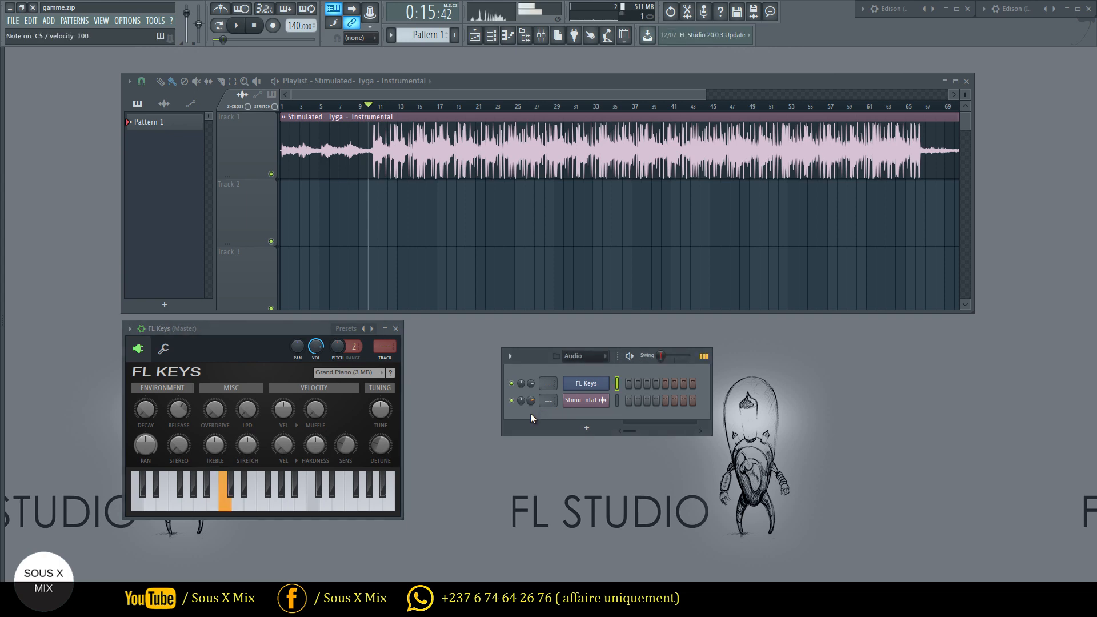
key(z)
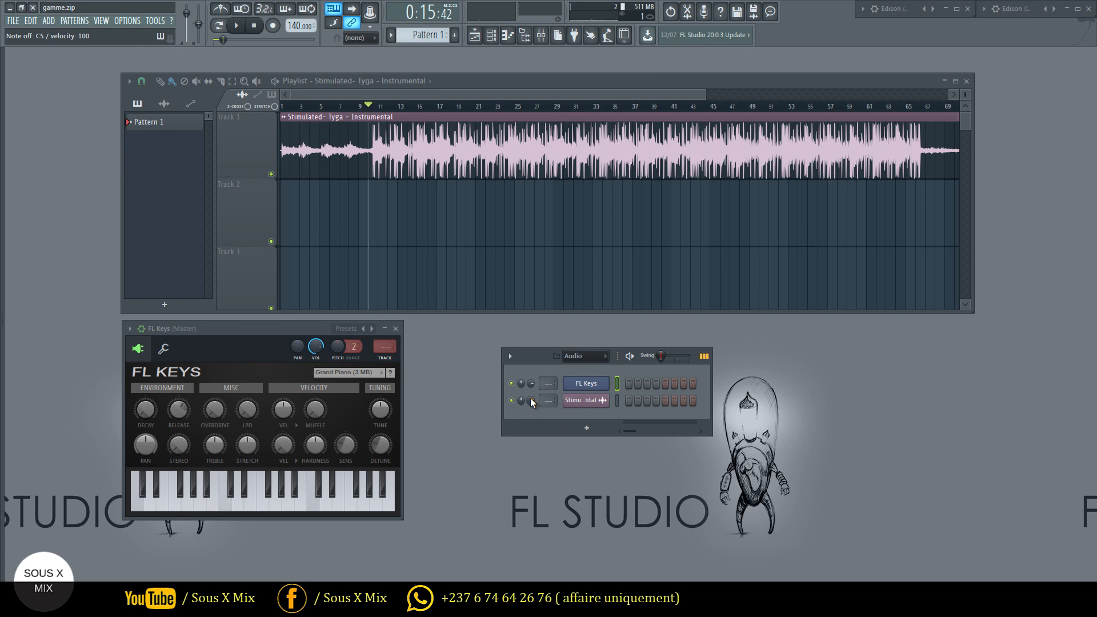
key(z)
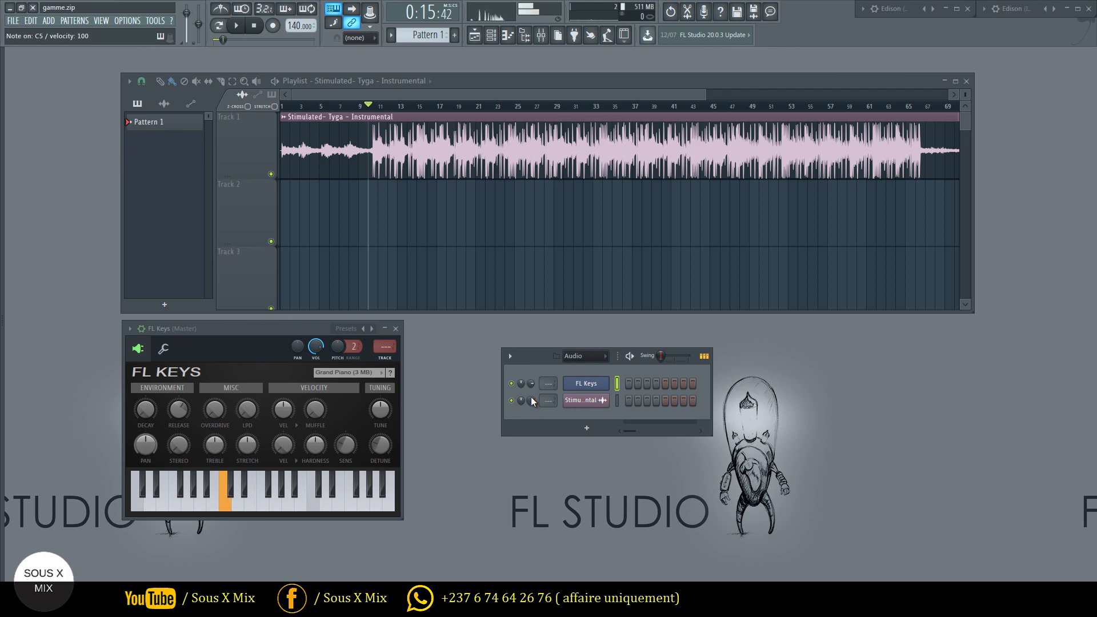
key(z)
key(z)
Play the instrumental from about bar 10 and repeat C5 on the piano over it to hear whether it fits.
key(space)
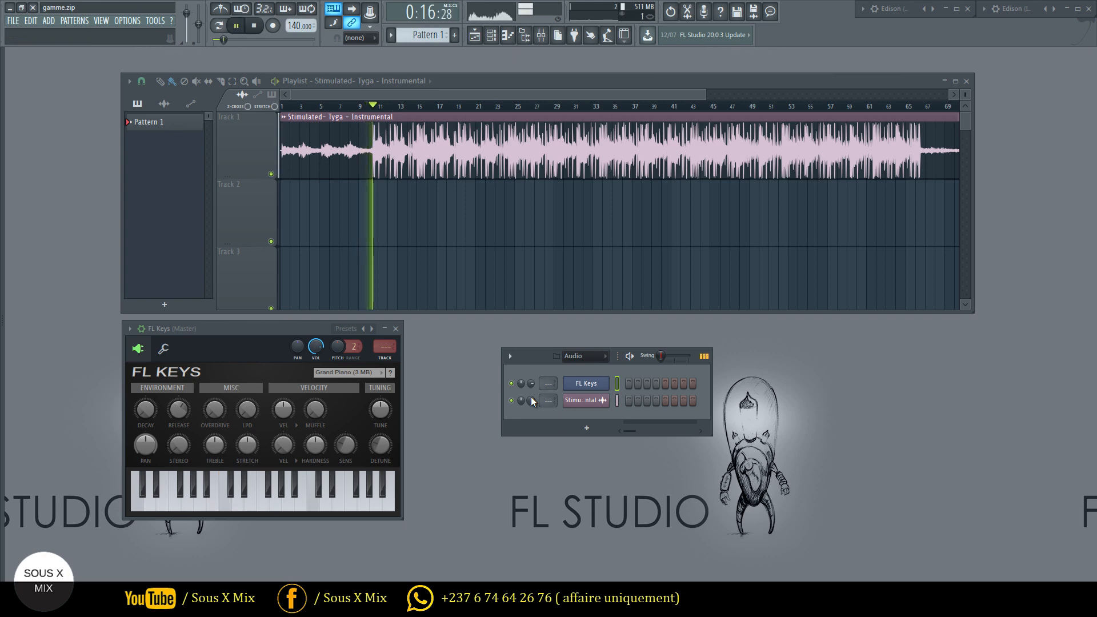
key(z)
key(z)
key(z)
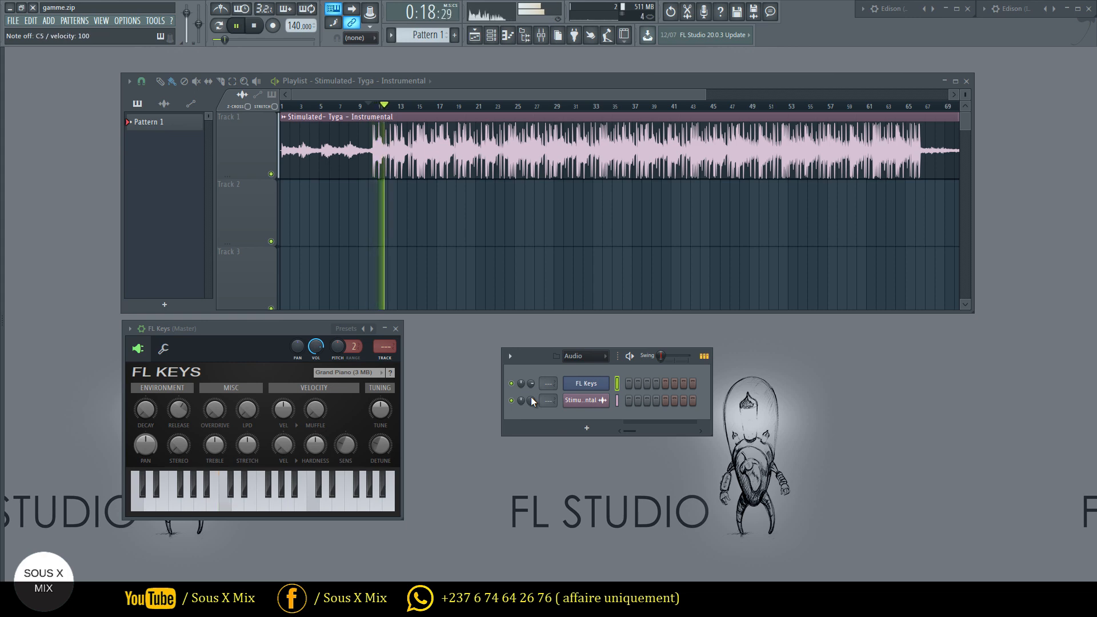
key(z)
key(z)
key(z)
key(z)
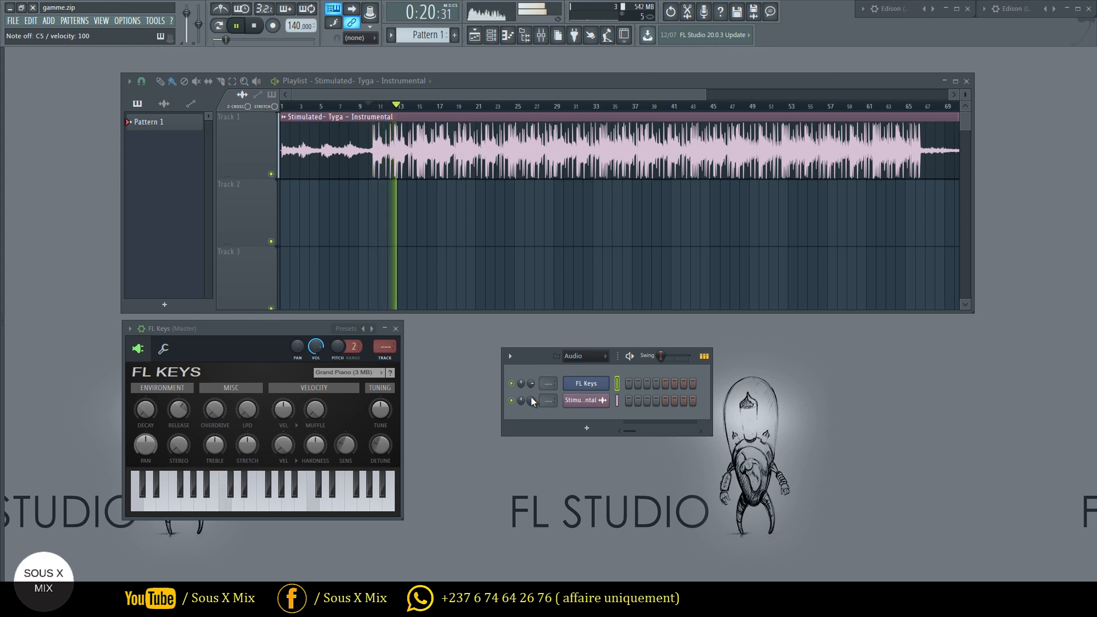
Repeat D5 on the piano over the playing instrumental to compare the note with the beat.
key(x)
key(x)
key(x)
key(x)
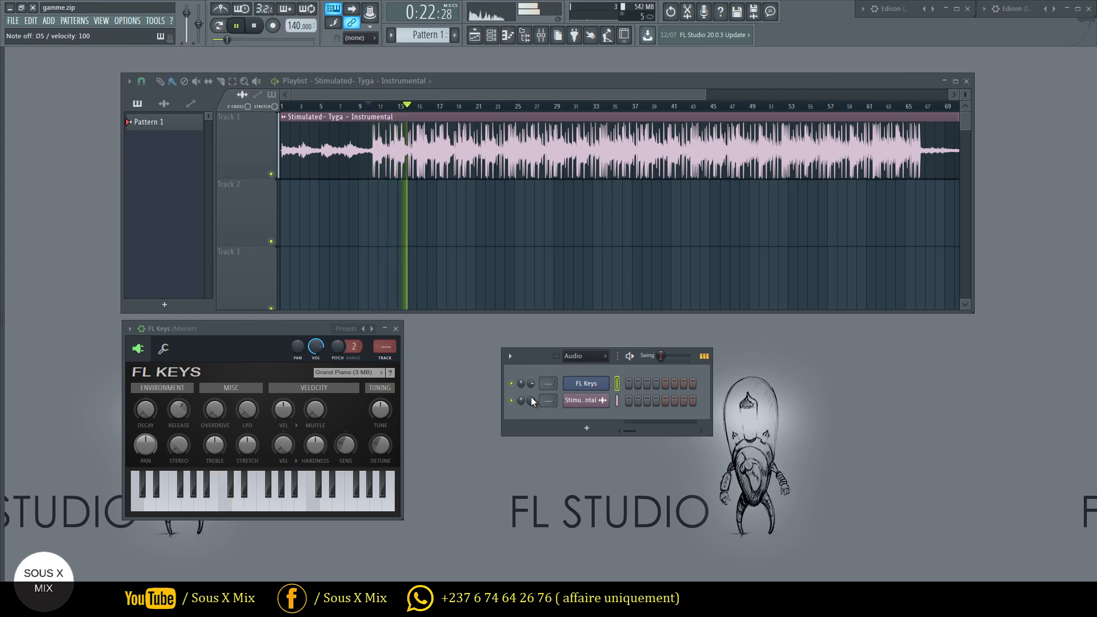
key(x)
key(x)
key(x)
key(x)
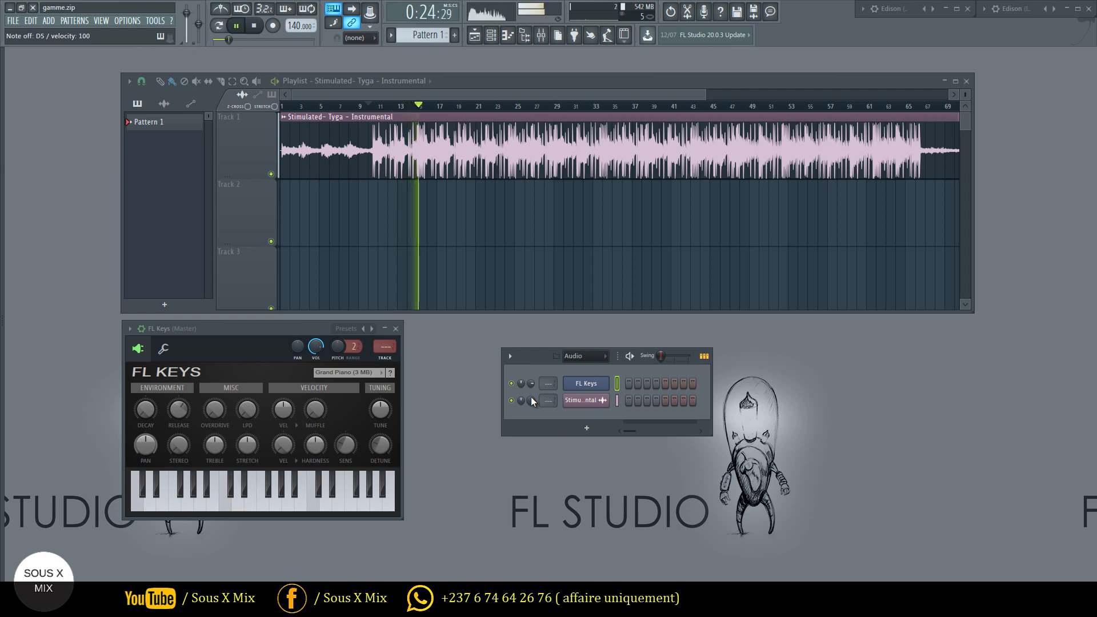
Repeat E5 on the piano over the playing instrumental to compare the note with the beat.
key(c)
key(c)
key(c)
key(c)
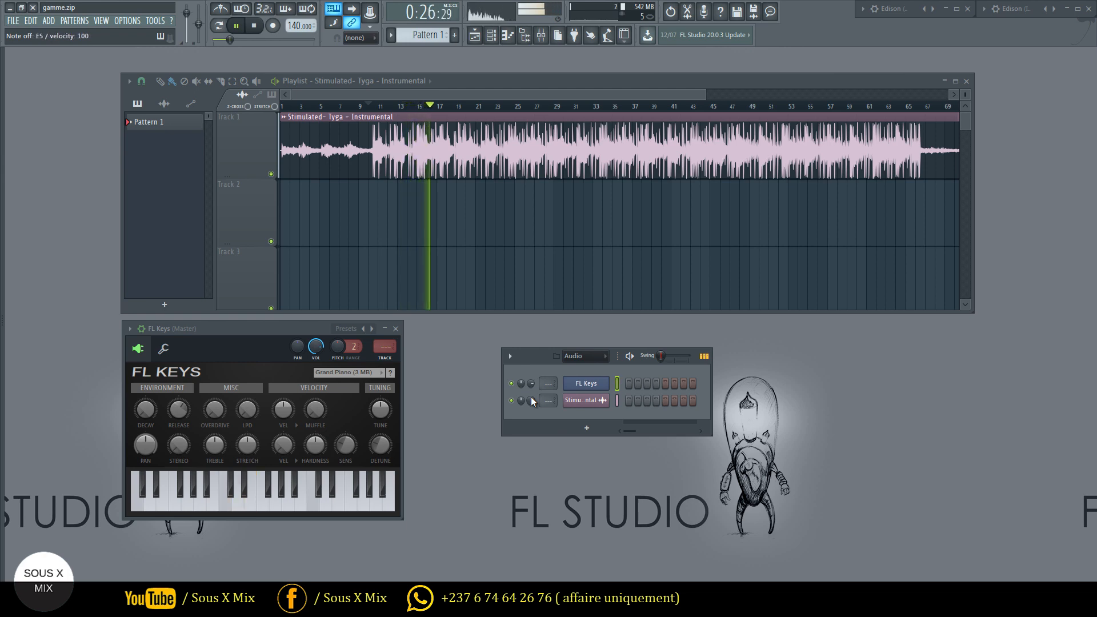
key(c)
key(c)
key(c)
key(c)
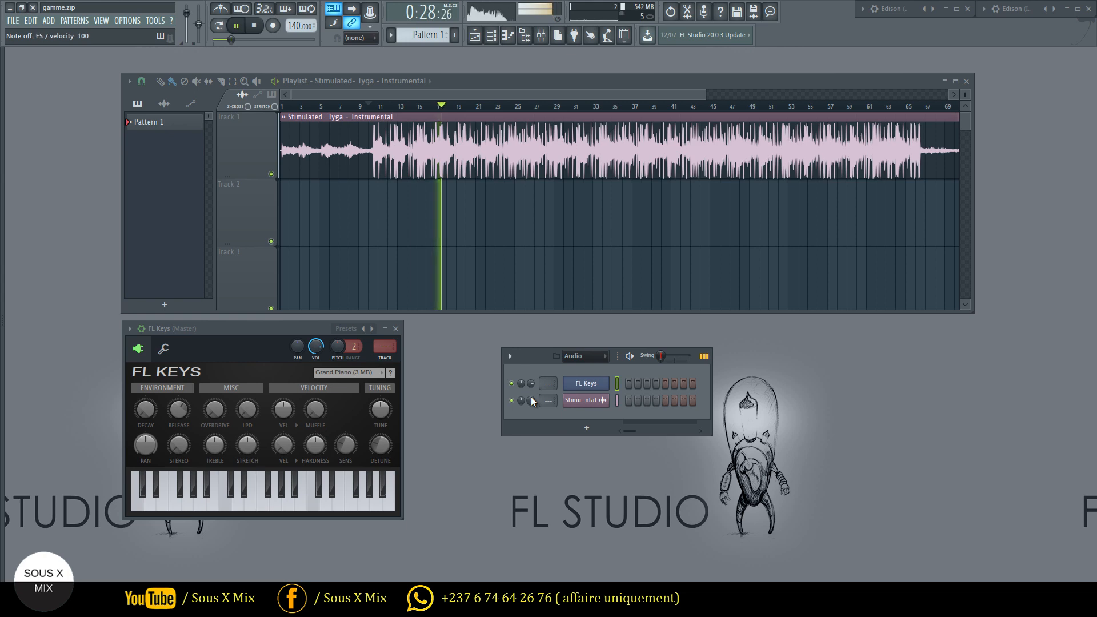
Repeat F5 on the piano over the playing instrumental to compare the note with the beat.
key(v)
key(v)
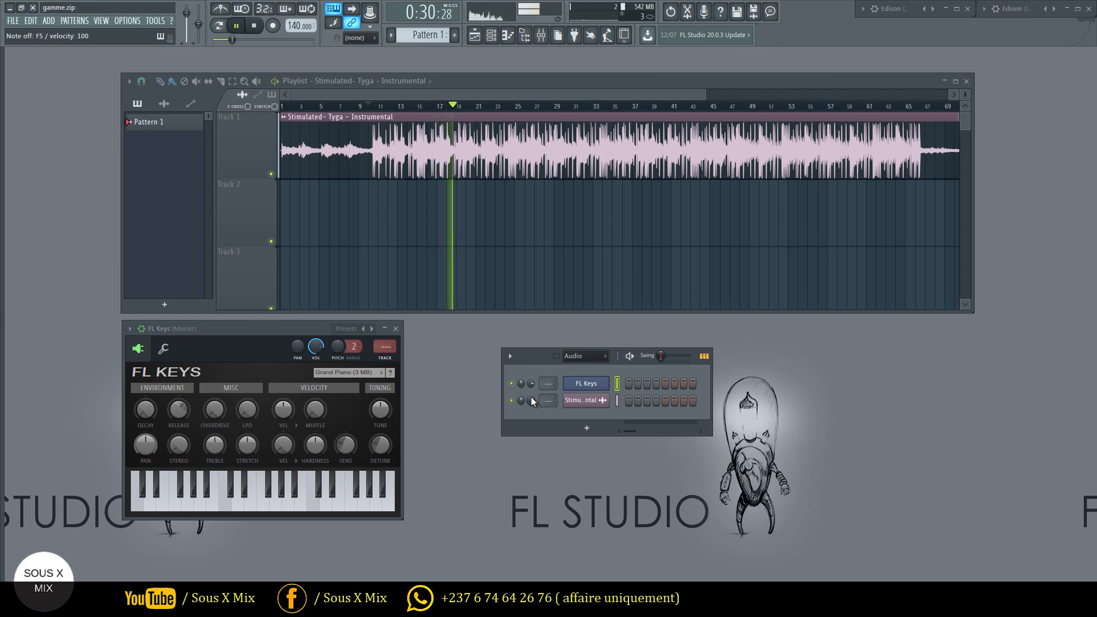
key(v)
key(v)
key(v)
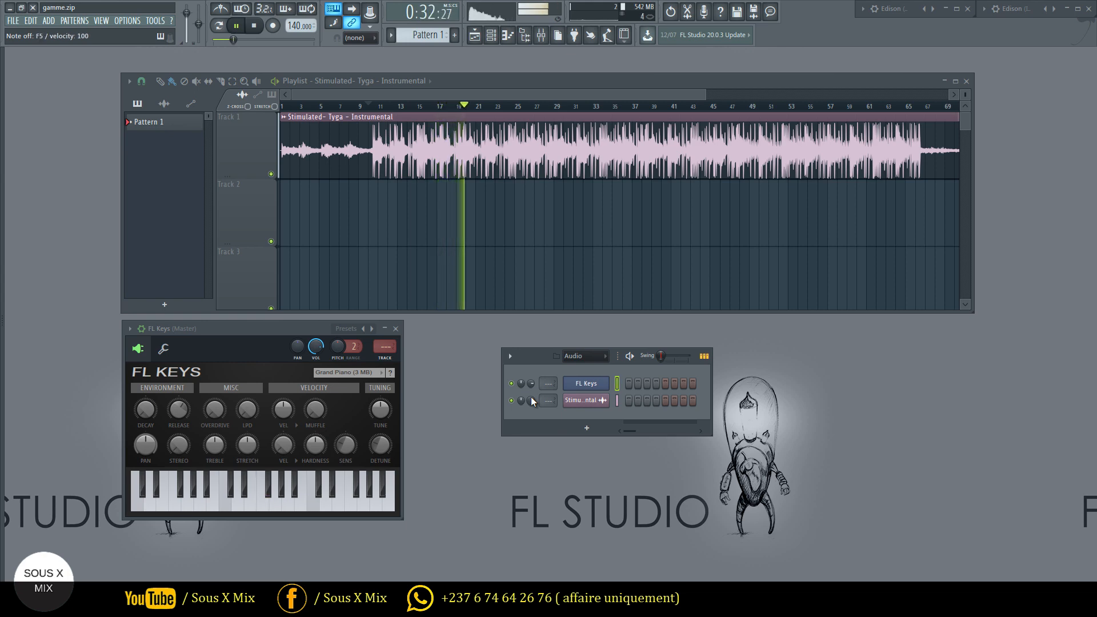
Test G5 and A5 several times each on the piano over the playing instrumental.
key(b)
key(b)
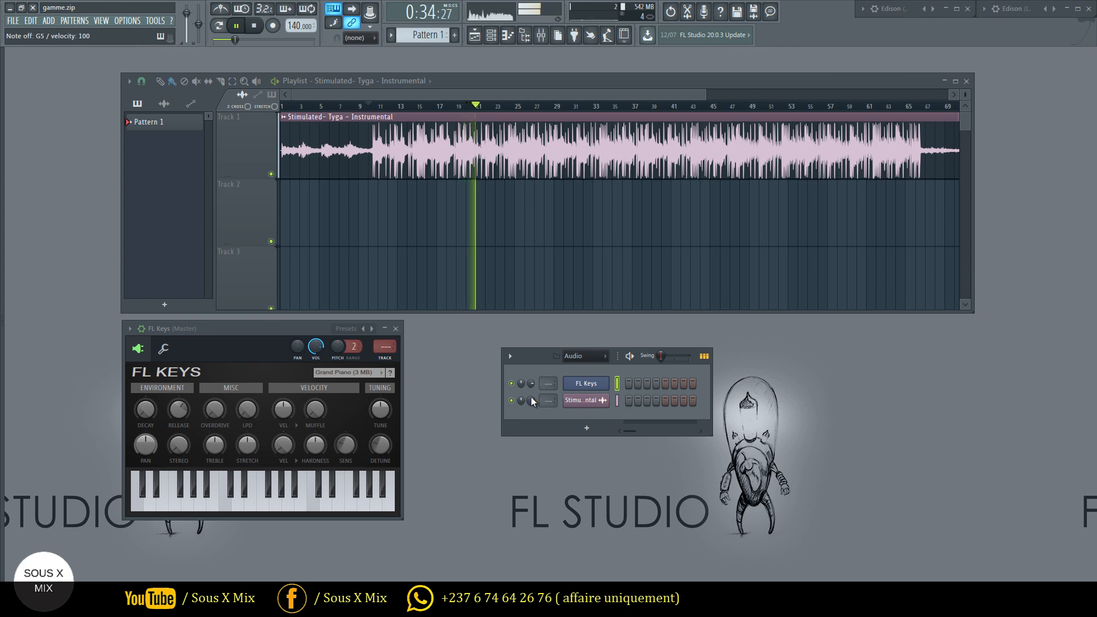
key(b)
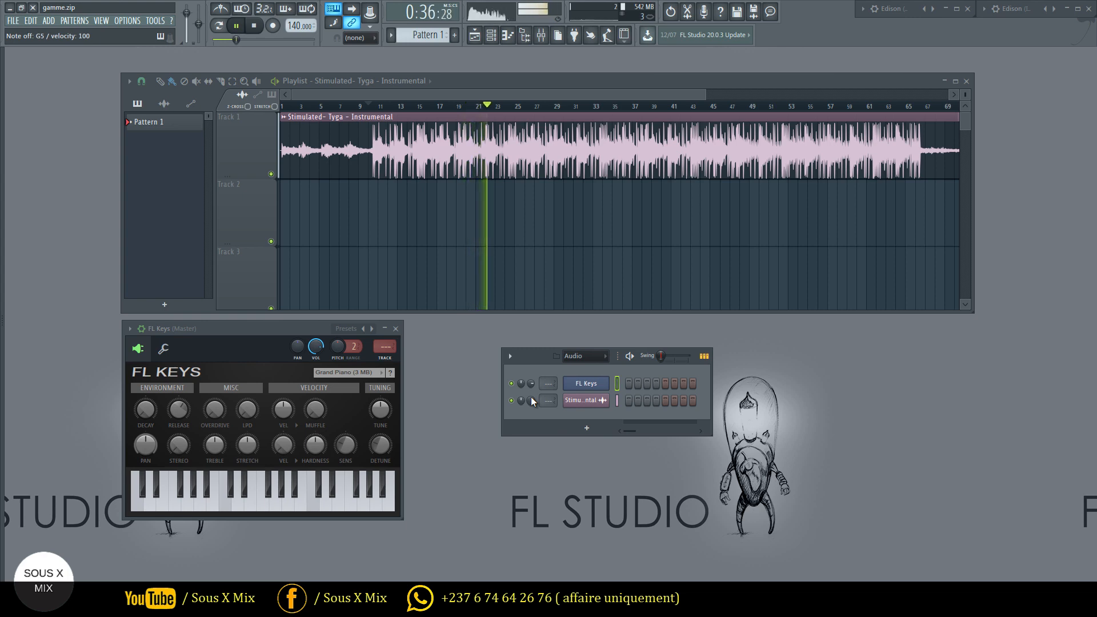
key(n)
key(n)
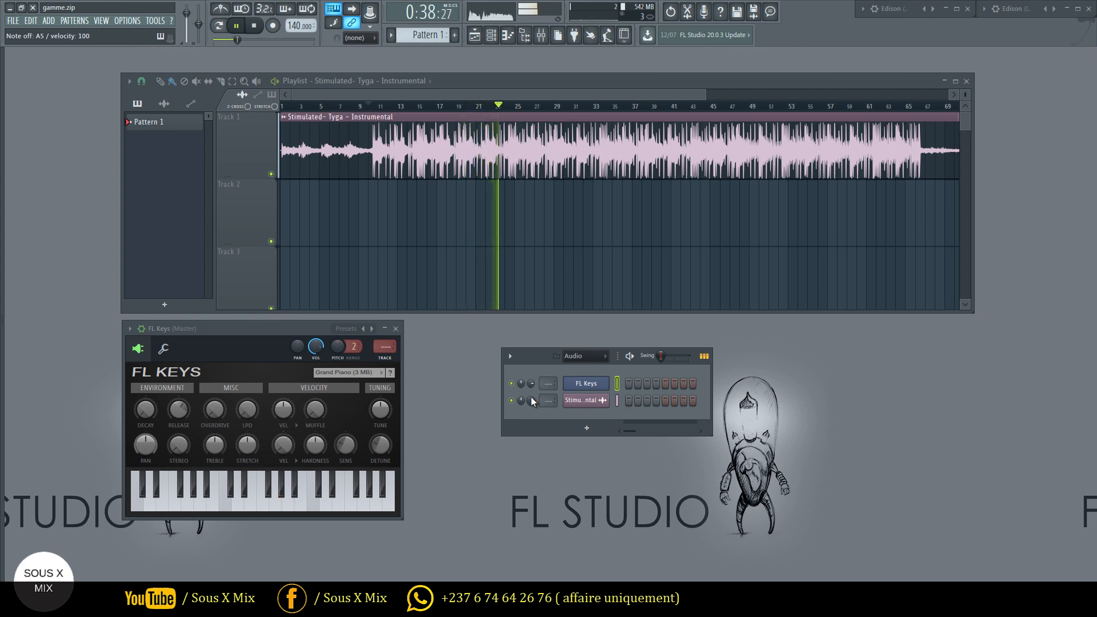
key(n)
key(n)
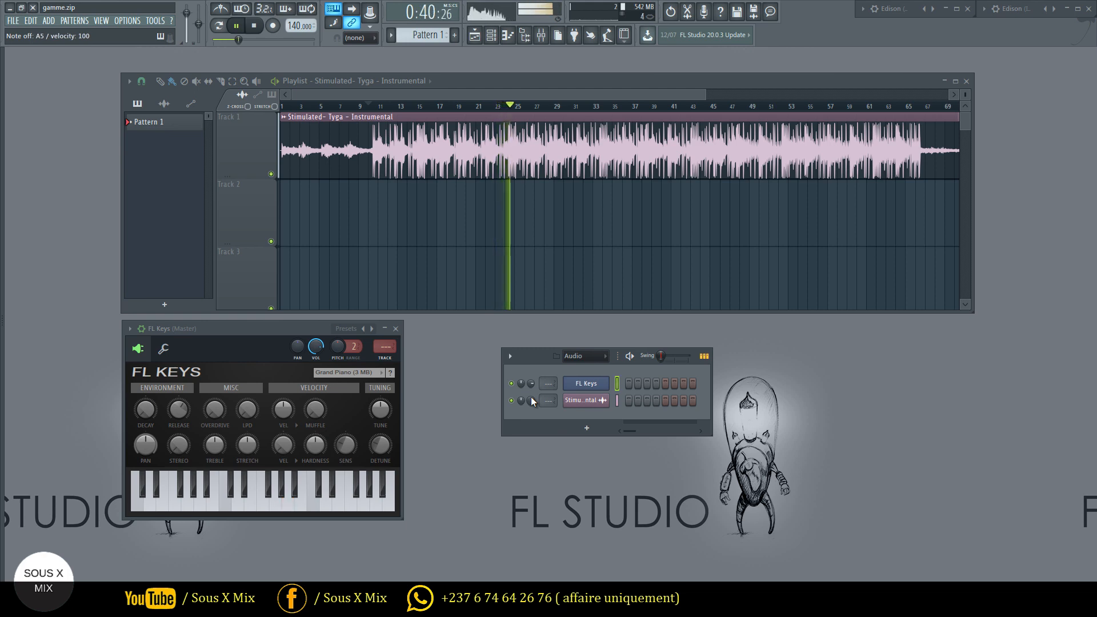
Test B5 and C6 on the piano over the playing instrumental, and stop playback.
key(m)
key(m)
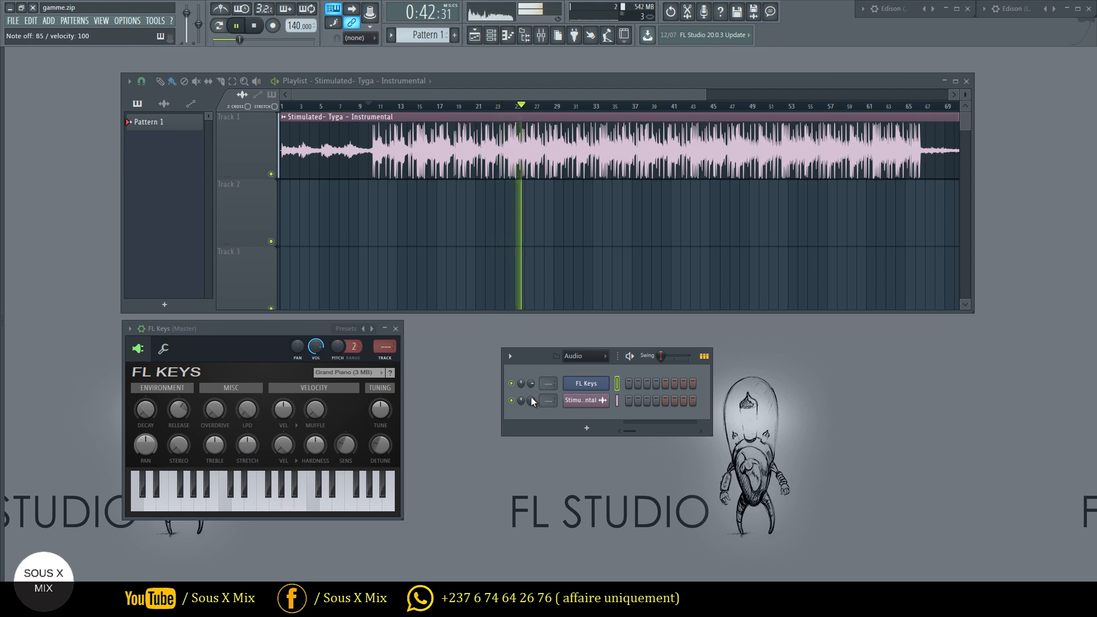
key(comma)
key(comma)
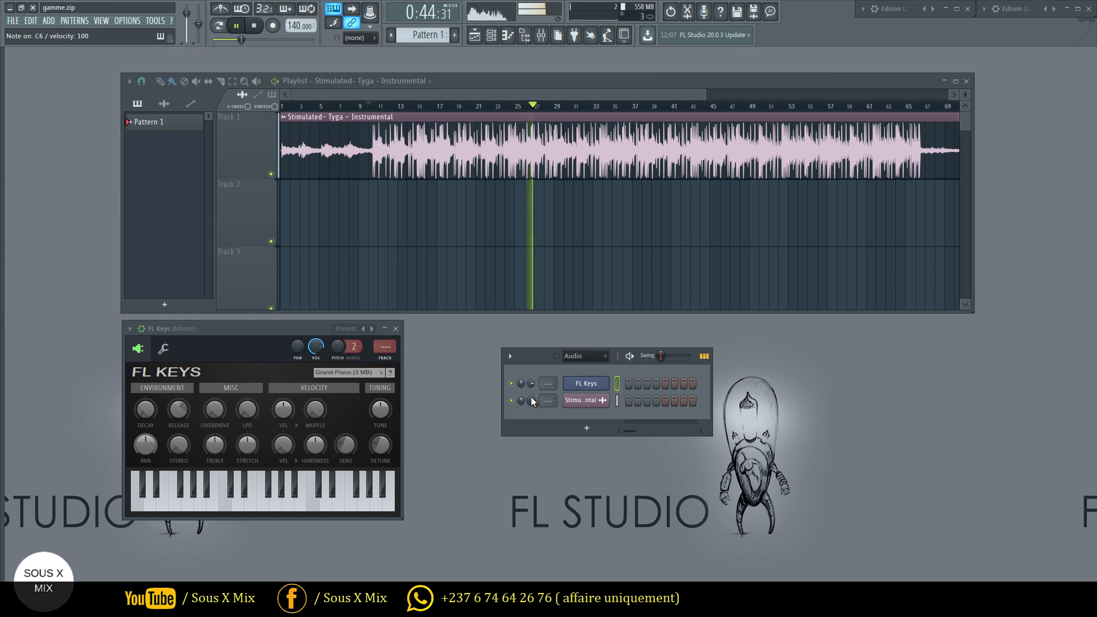
key(comma)
key(comma)
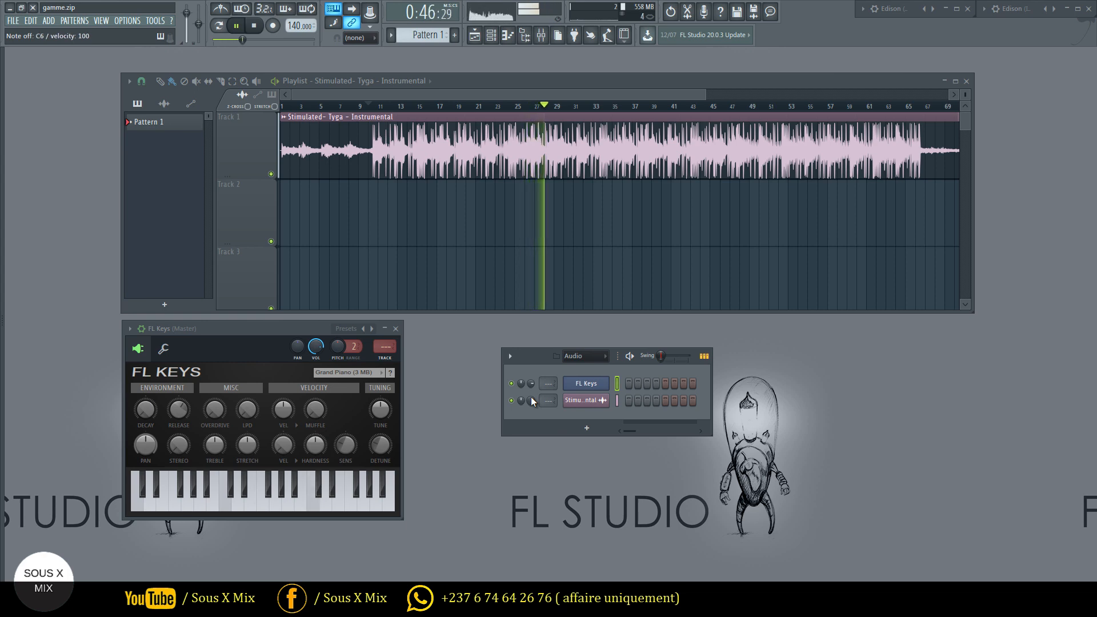
key(comma)
key(space)
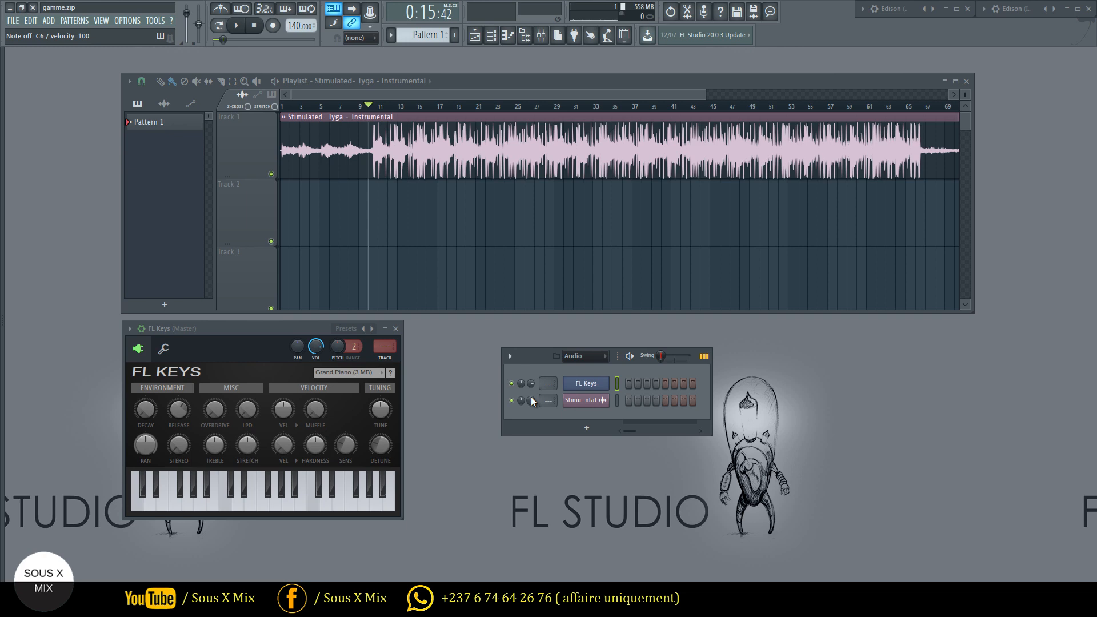
Replay the instrumental from about bar 10 while testing C5, D5, E5 and F5 in turn, and stop on F5.
key(space)
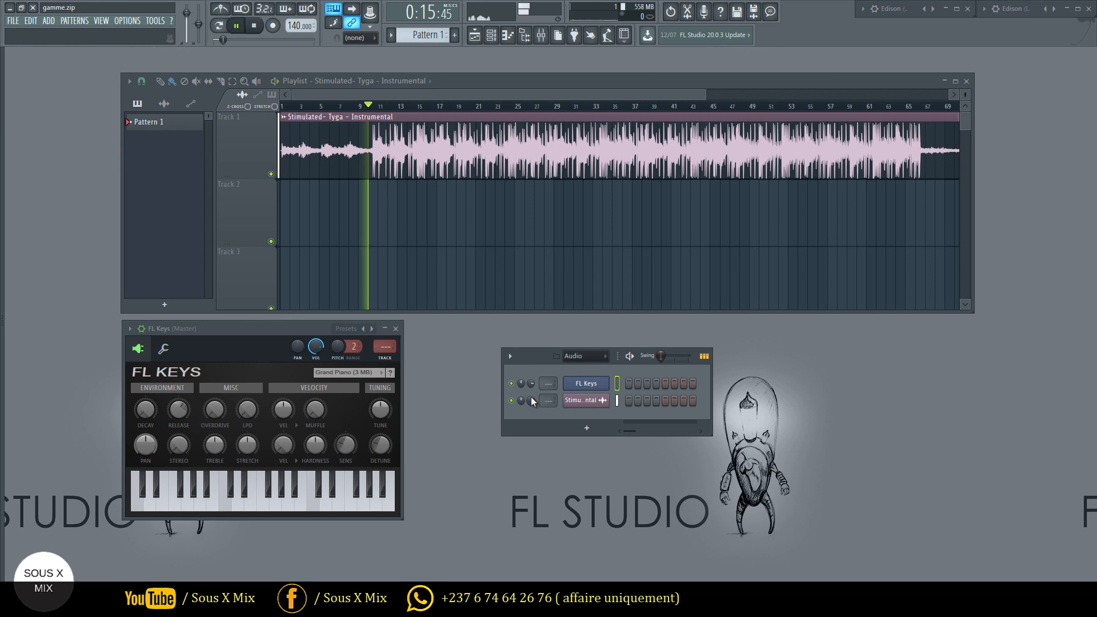
key(q)
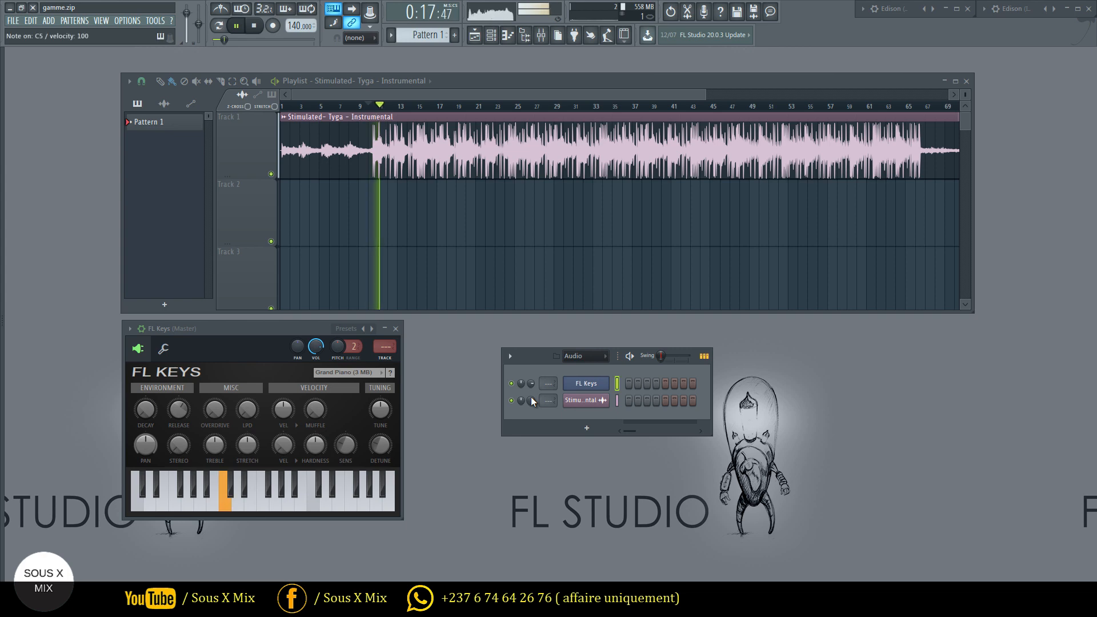
key(q)
key(w)
key(w)
key(e)
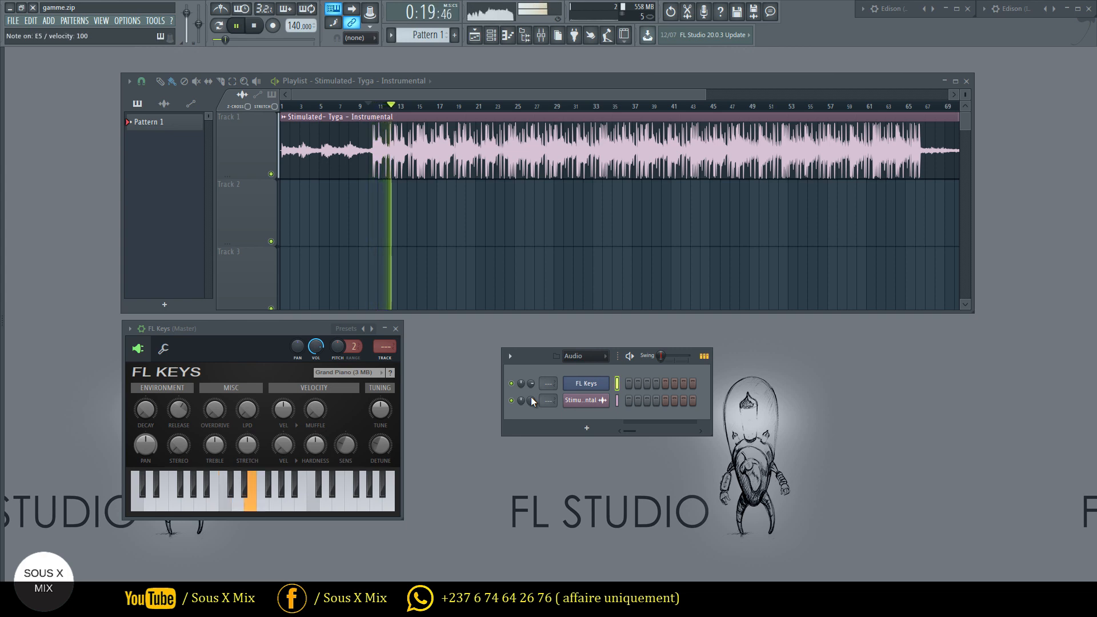
key(e)
key(r)
key(r)
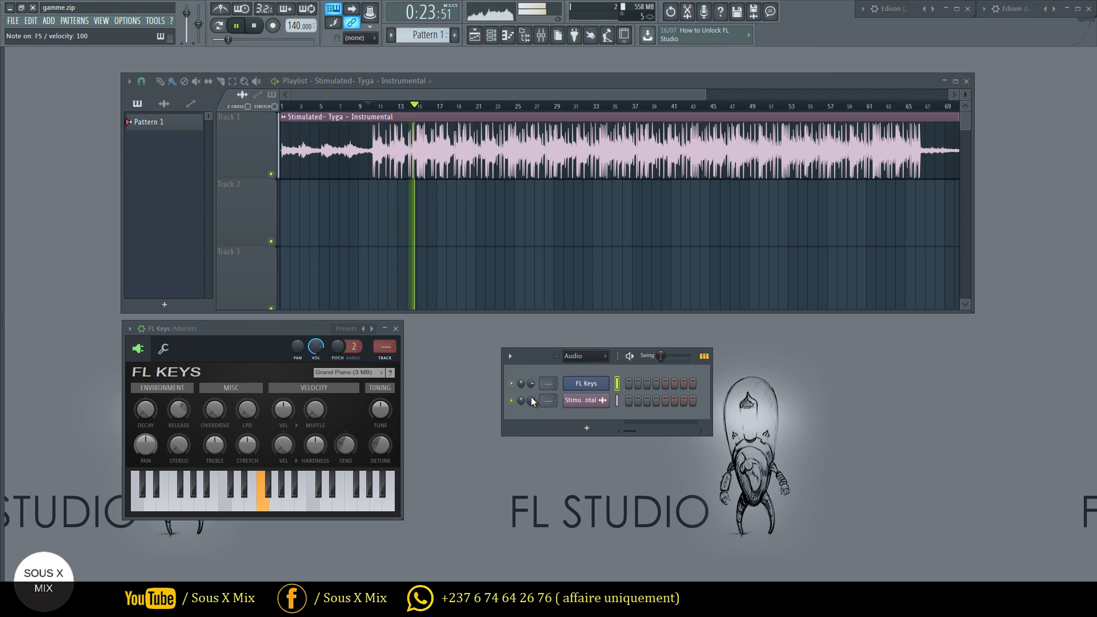
key(space)
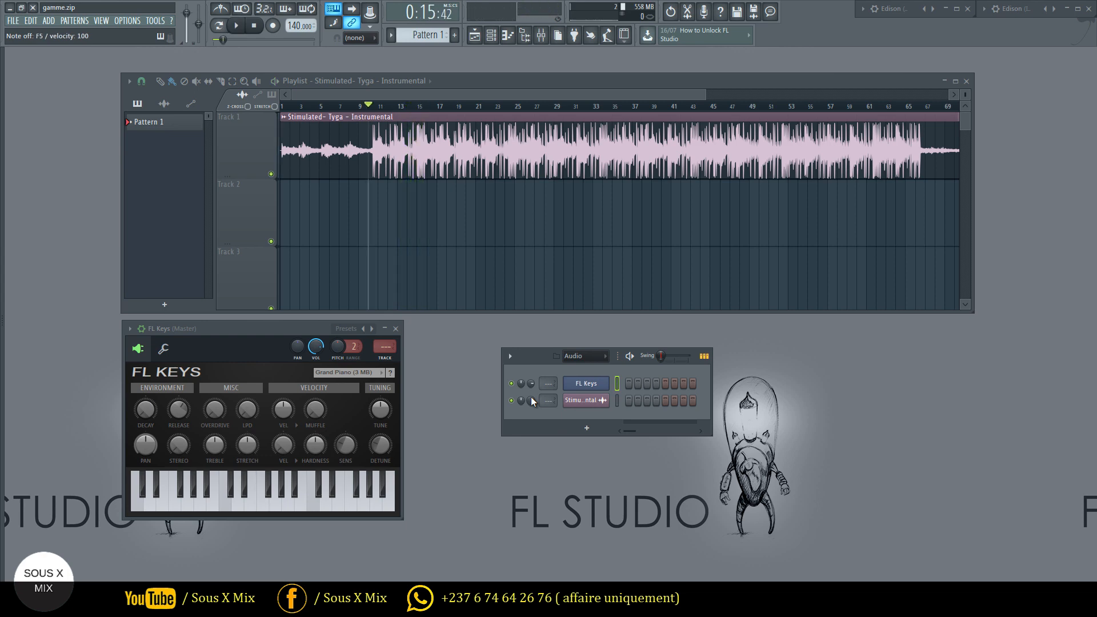
Audition C5 and F5 without the beat, and check F5 against the instrumental replayed from about bar 10.
key(q)
key(r)
key(r)
key(space)
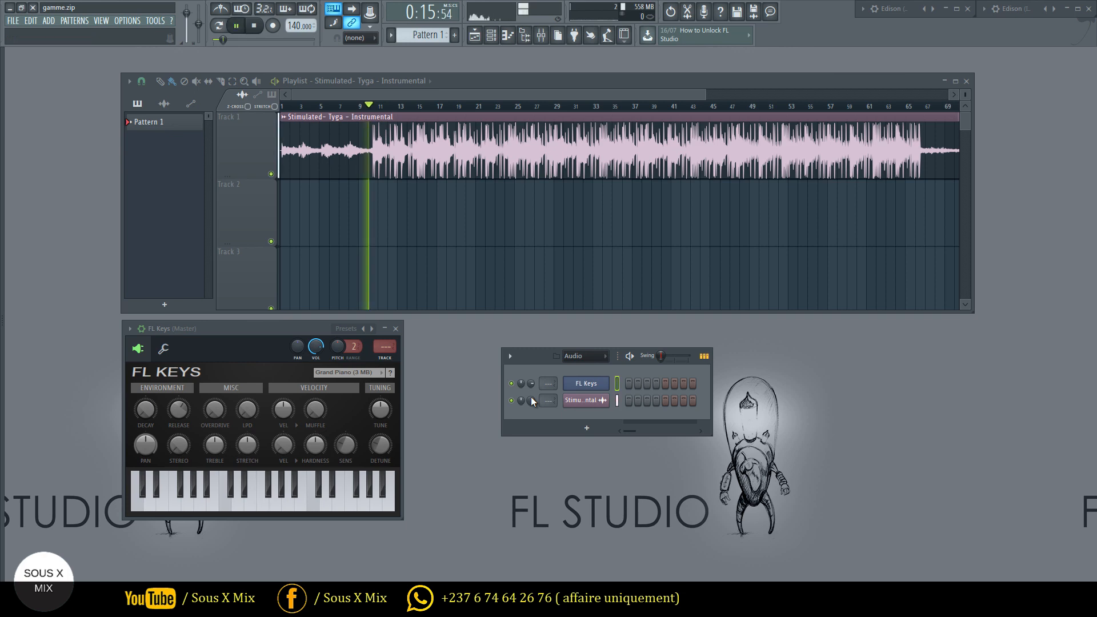
key(r)
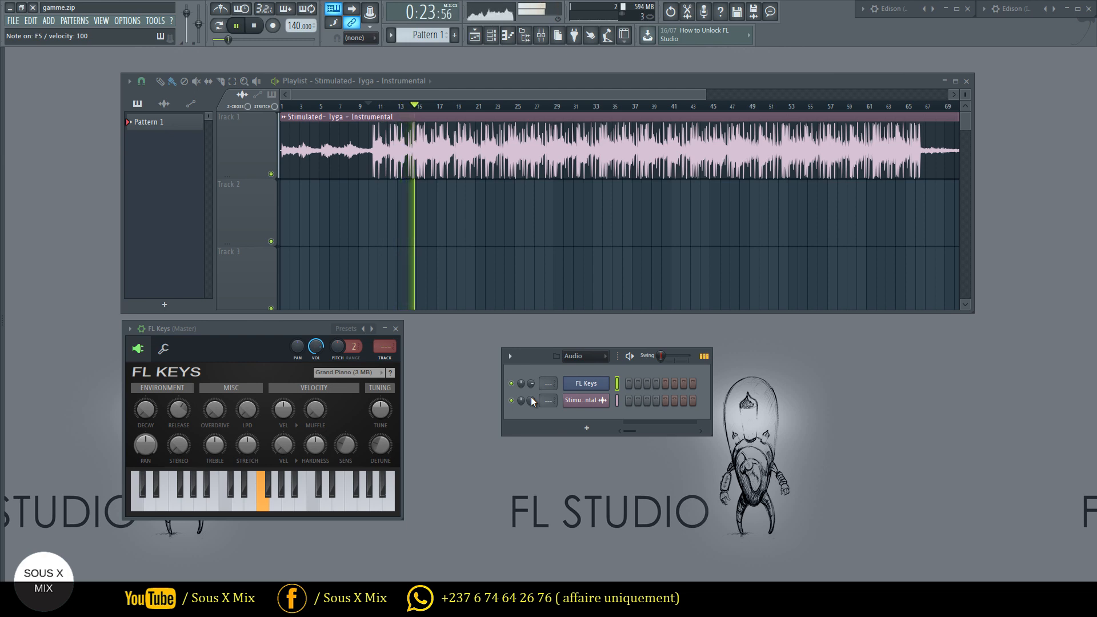
key(space)
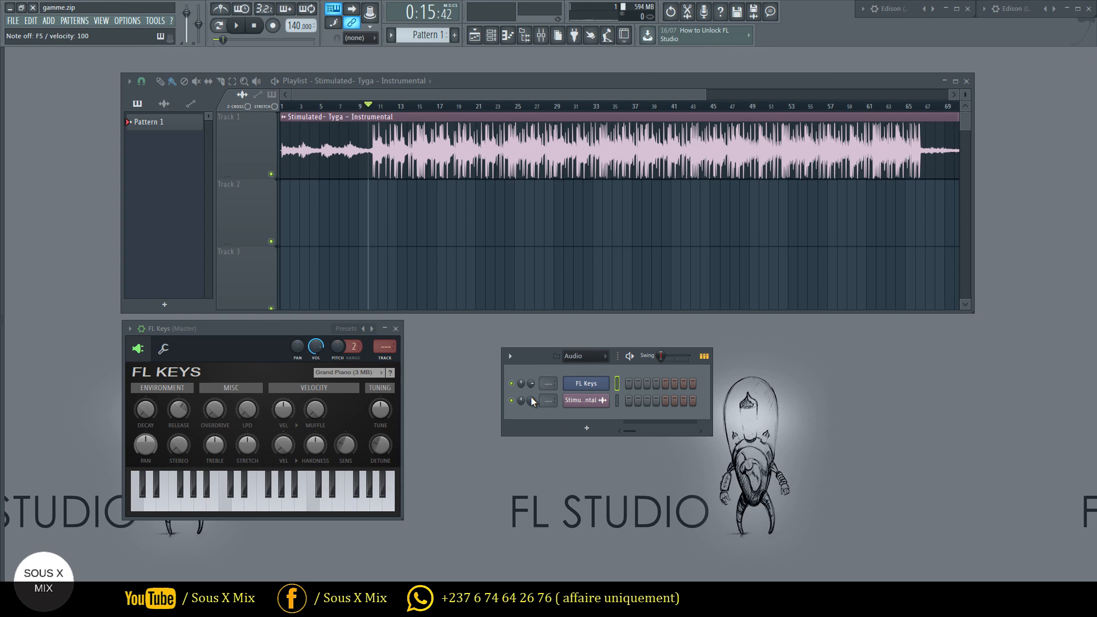
Sound F5 several times on the piano without the beat, and move up to G5.
key(v)
key(v)
key(v)
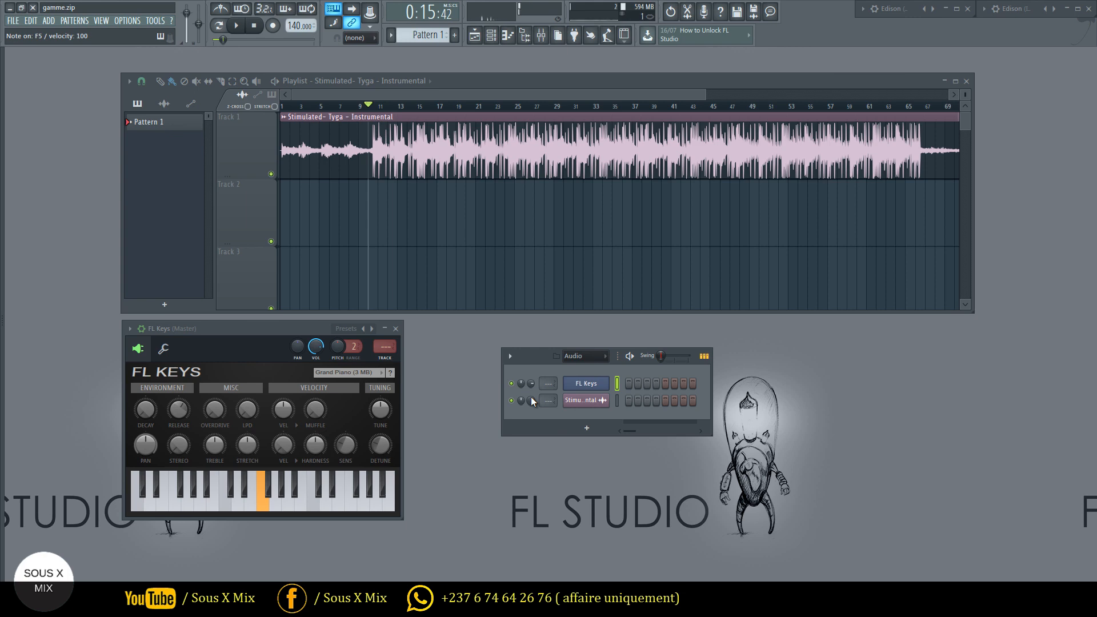
key(v)
key(b)
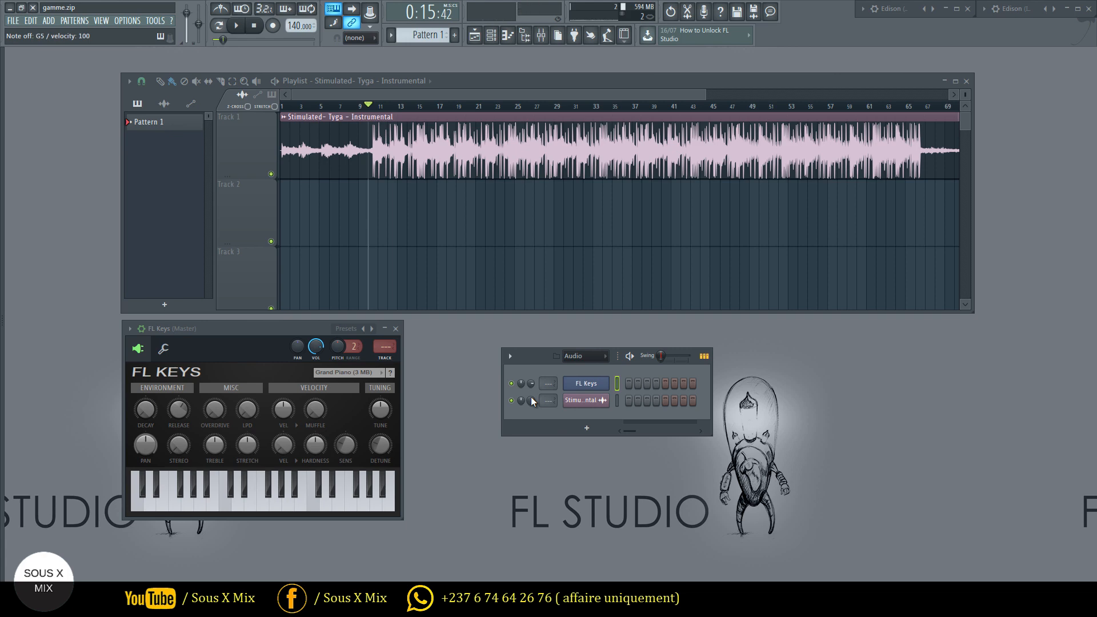
Count up in semitones from F5 through F#5 to G#5 on the piano, and repeat G#5.
key(v)
key(v)
key(g)
key(h)
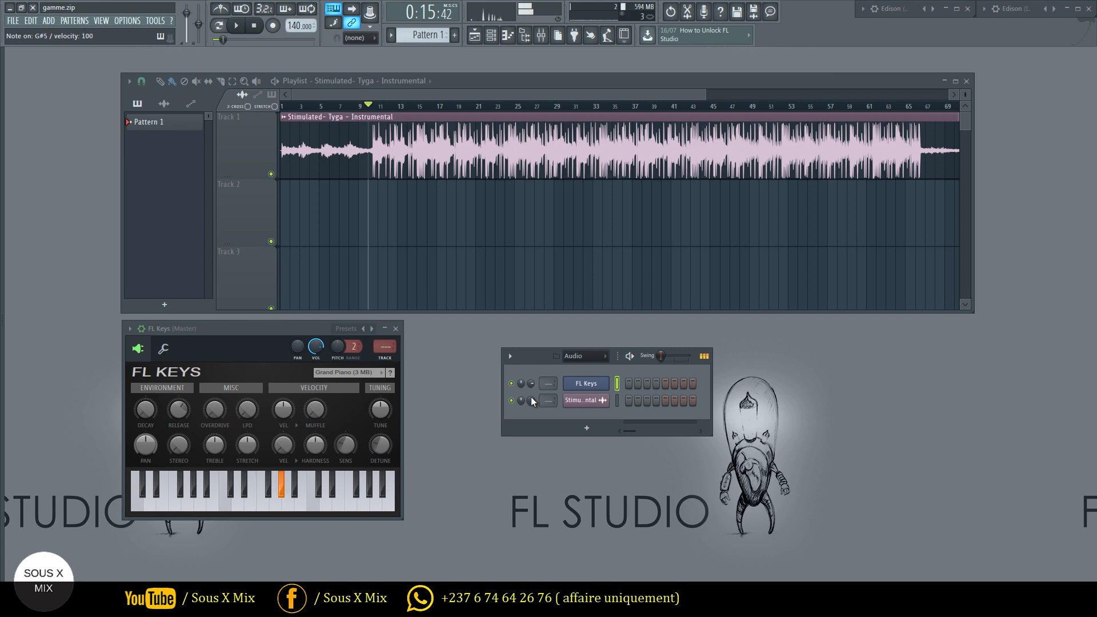
key(h)
key(h)
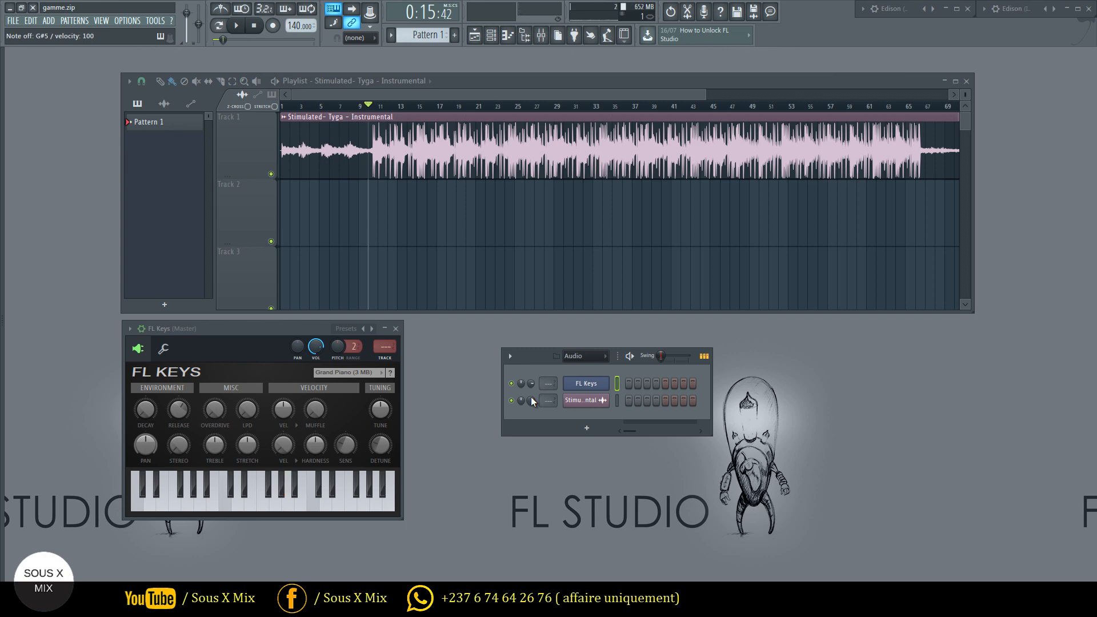
Count up in semitones from G#5 through A5, A#5 and B5 to C6, and repeat C6.
key(h)
key(n)
key(j)
key(m)
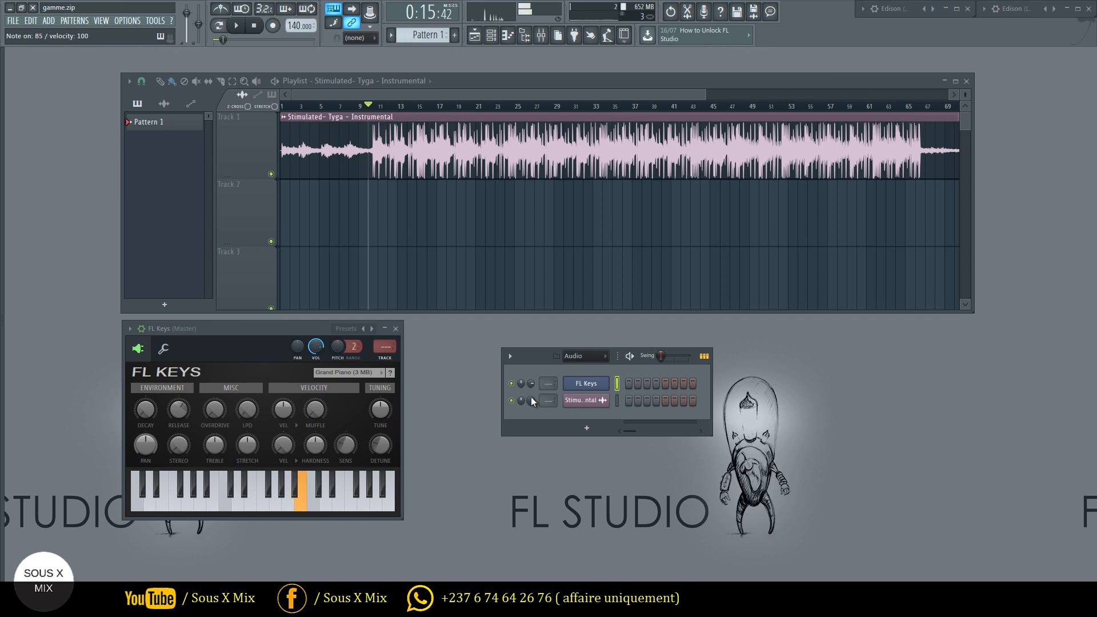
key(comma)
key(comma)
key(comma)
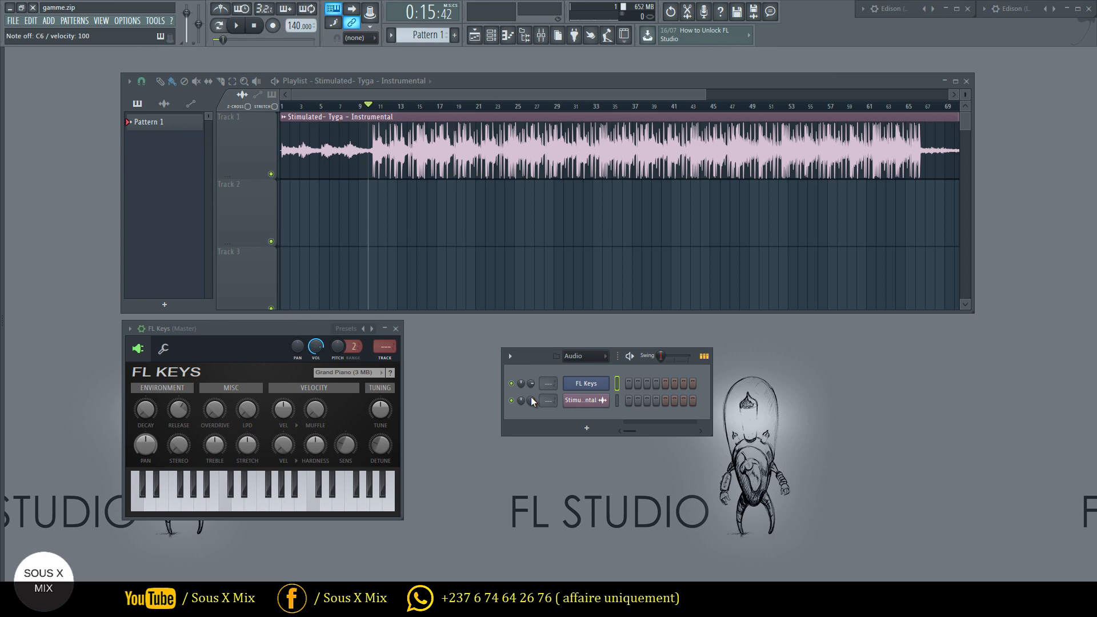
Test the F minor chord (F5, G#5, C6) repeatedly over the instrumental replayed from about bar 10, and stop playback.
key(v)
key(space)
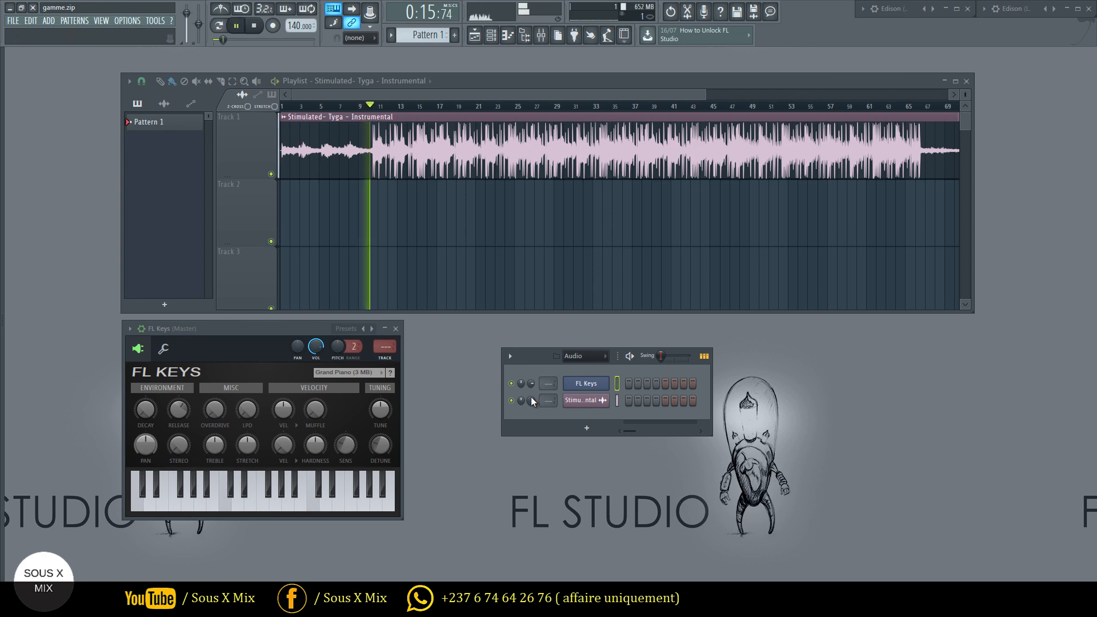
key(v)
key(h)
key(comma)
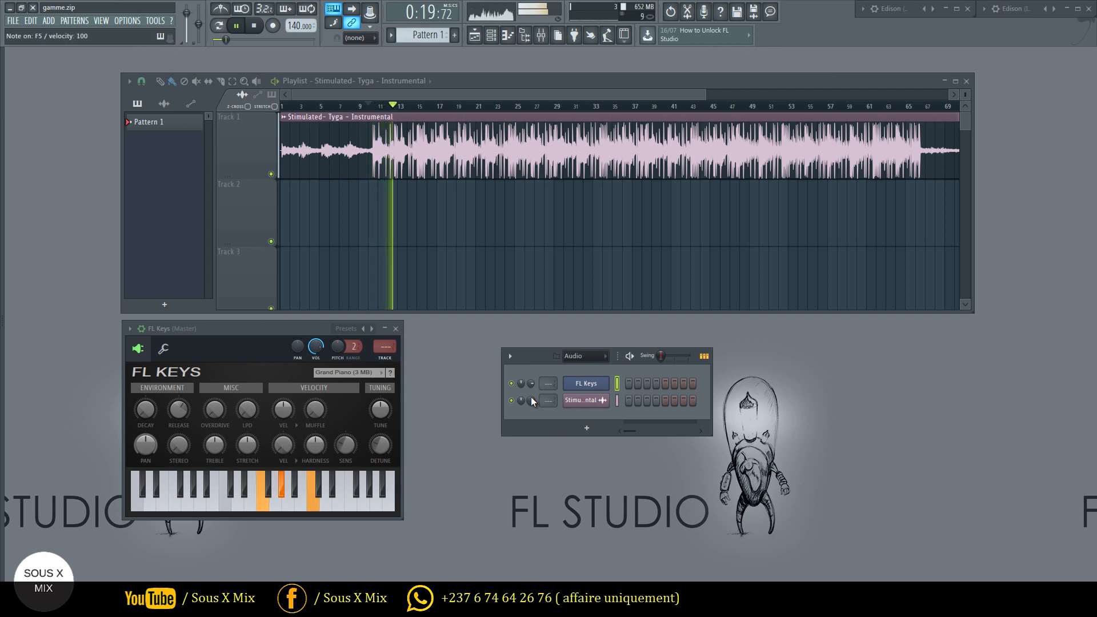
key(v)
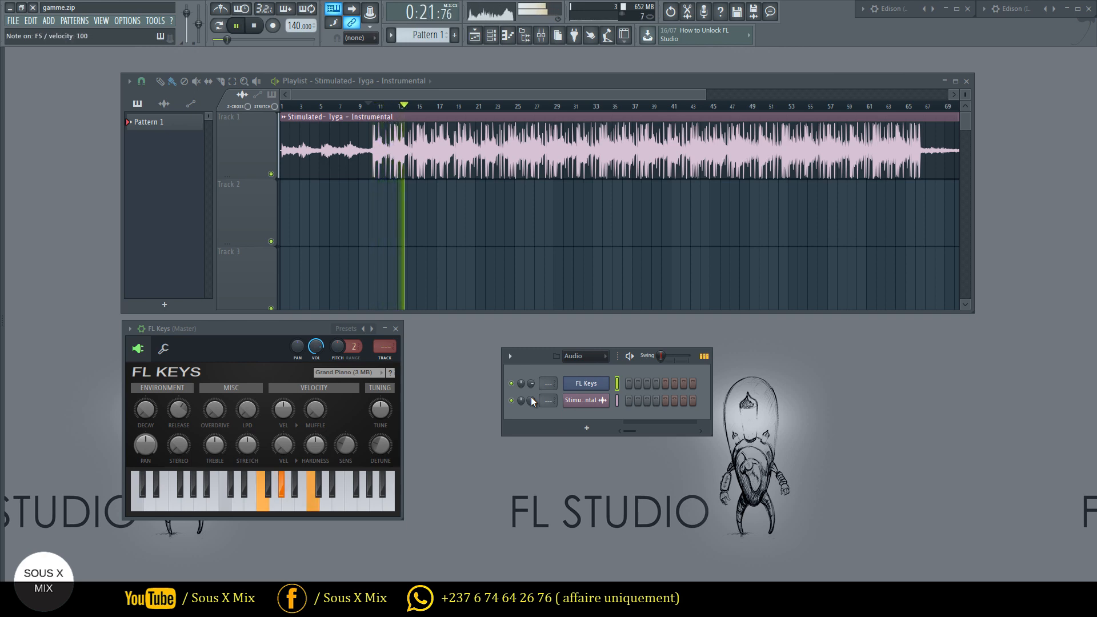
key(comma)
key(h)
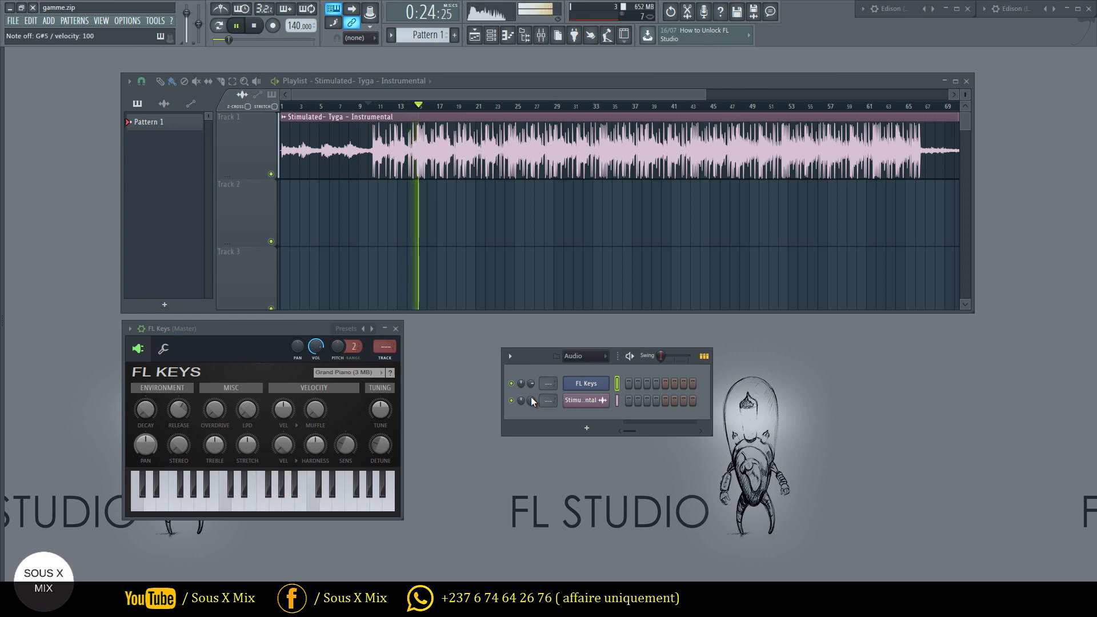
key(space)
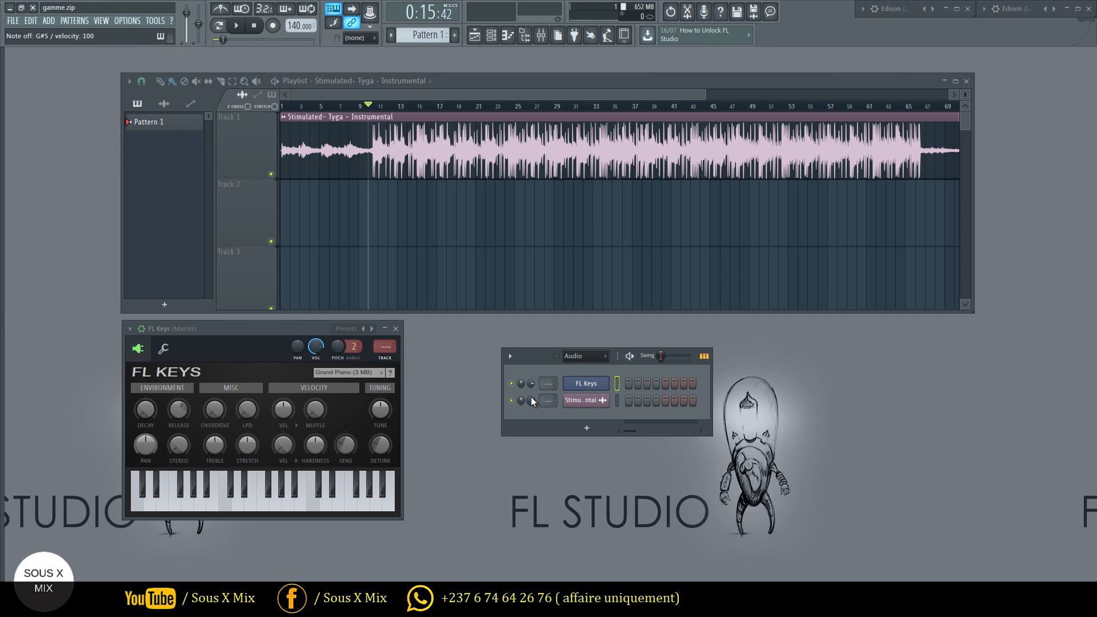
Count up on the piano from F5 through F#5 and G#5 to A5 without the beat, repeating A5.
key(v)
key(g)
key(h)
key(n)
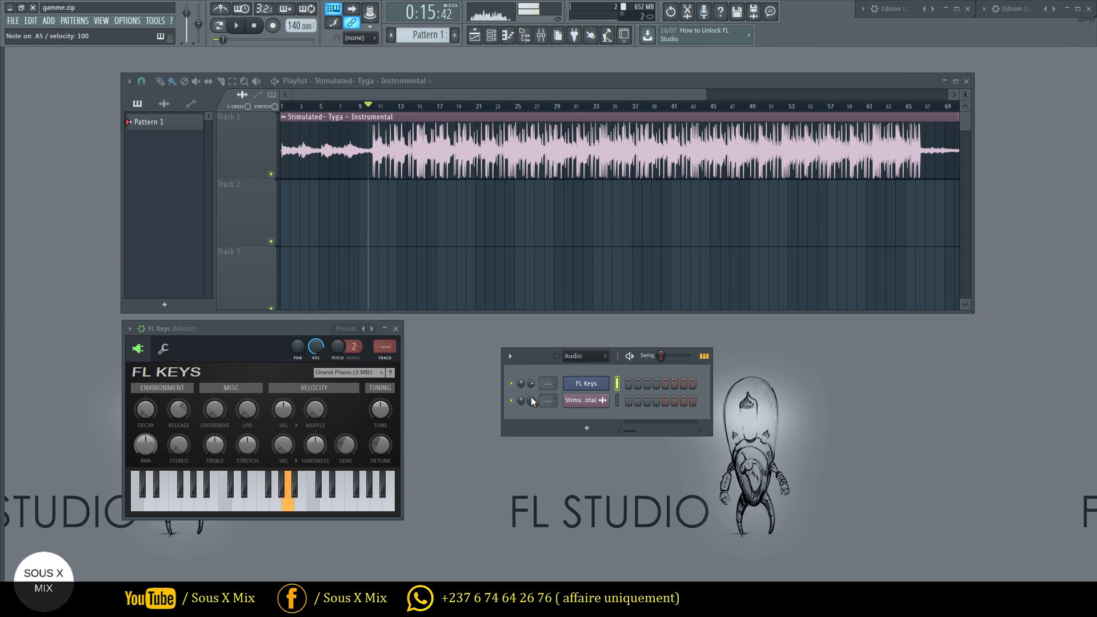
key(n)
key(n)
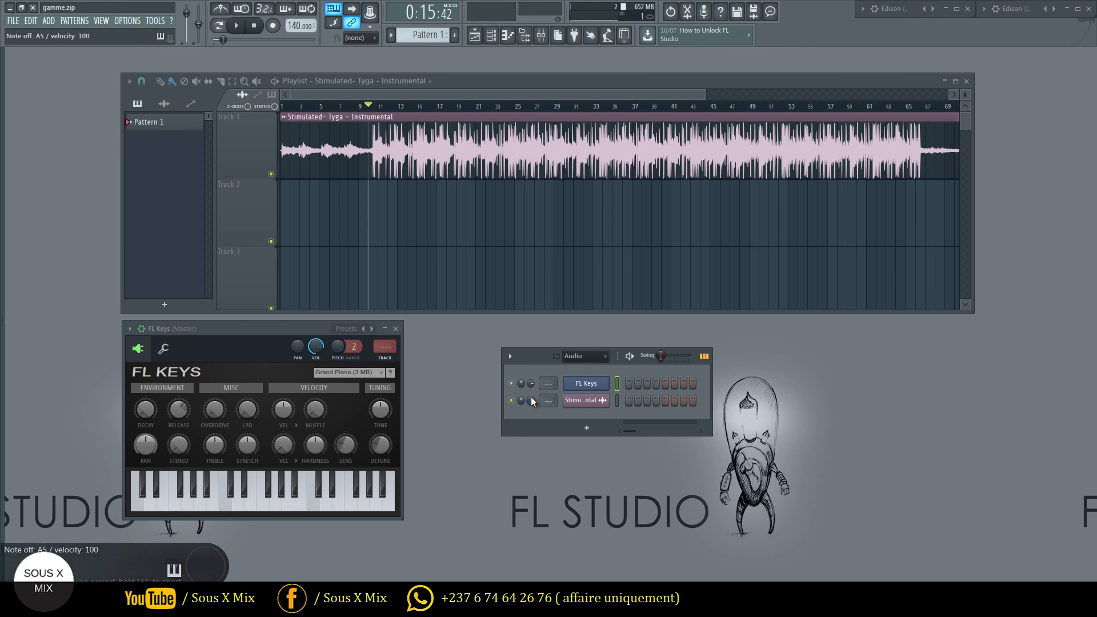
Count up in semitones from A5 through A#5 and B5 to C6 on the piano.
key(n)
key(j)
key(m)
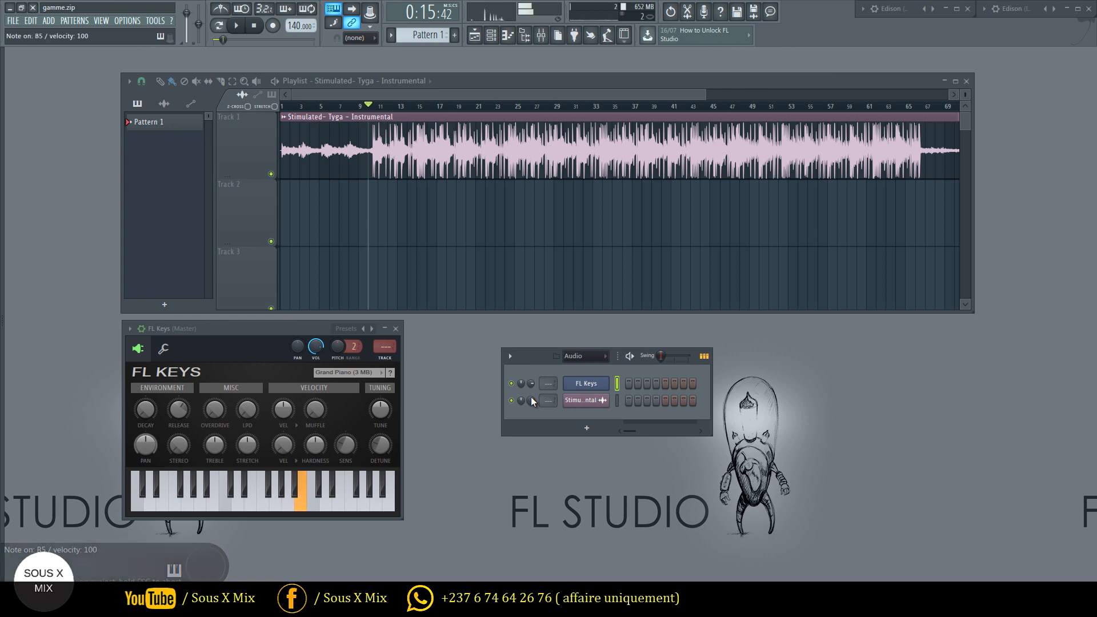
key(comma)
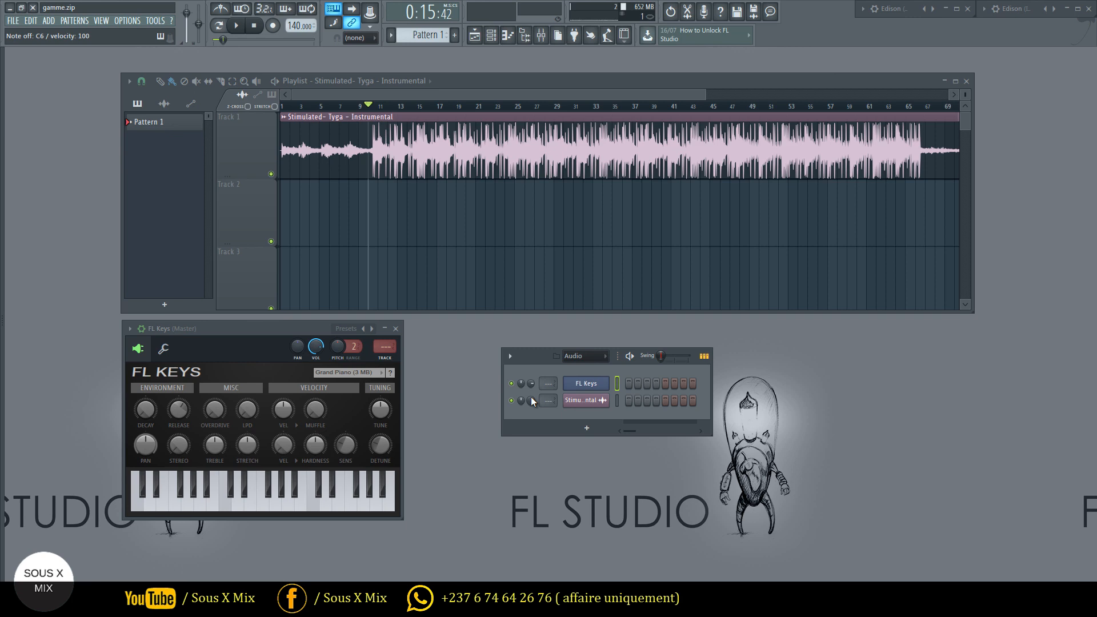
Sound the F major chord (F5, A5, C6) on the piano without the beat.
key(v)
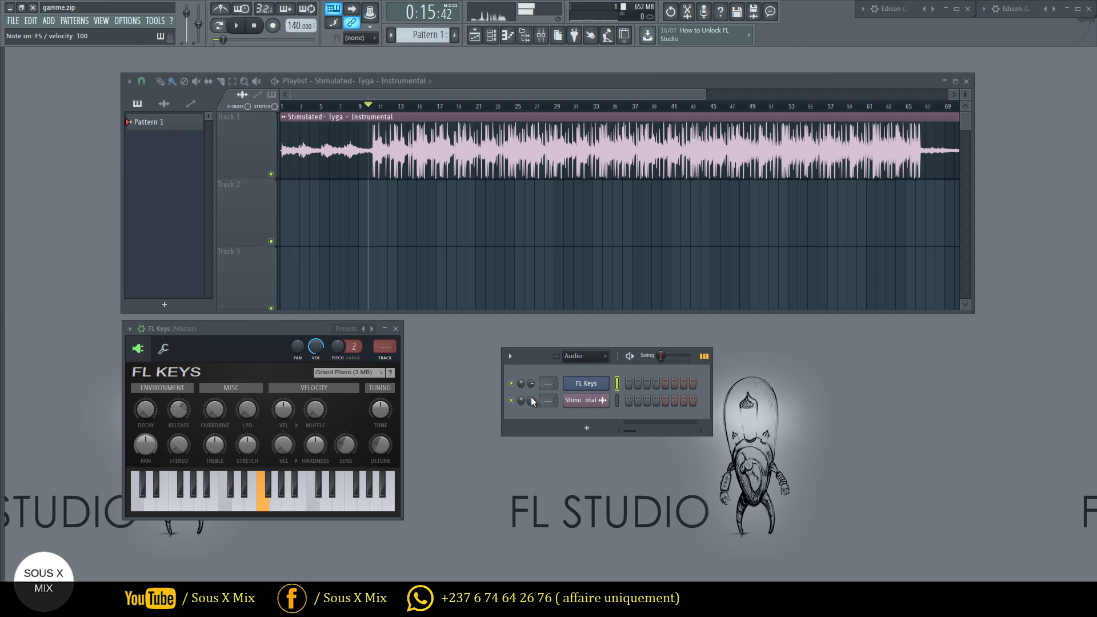
key(n)
key(comma)
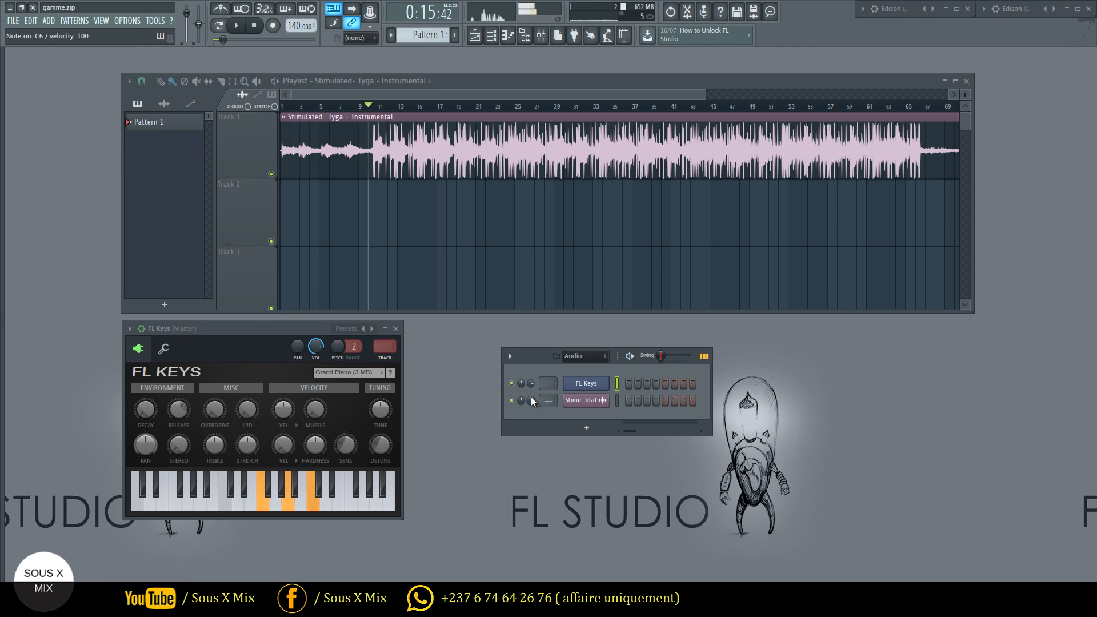
Test the F major chord (F5, A5, C6) repeatedly over the instrumental replayed from about bar 10, and stop playback.
key(space)
key(v)
key(n)
key(comma)
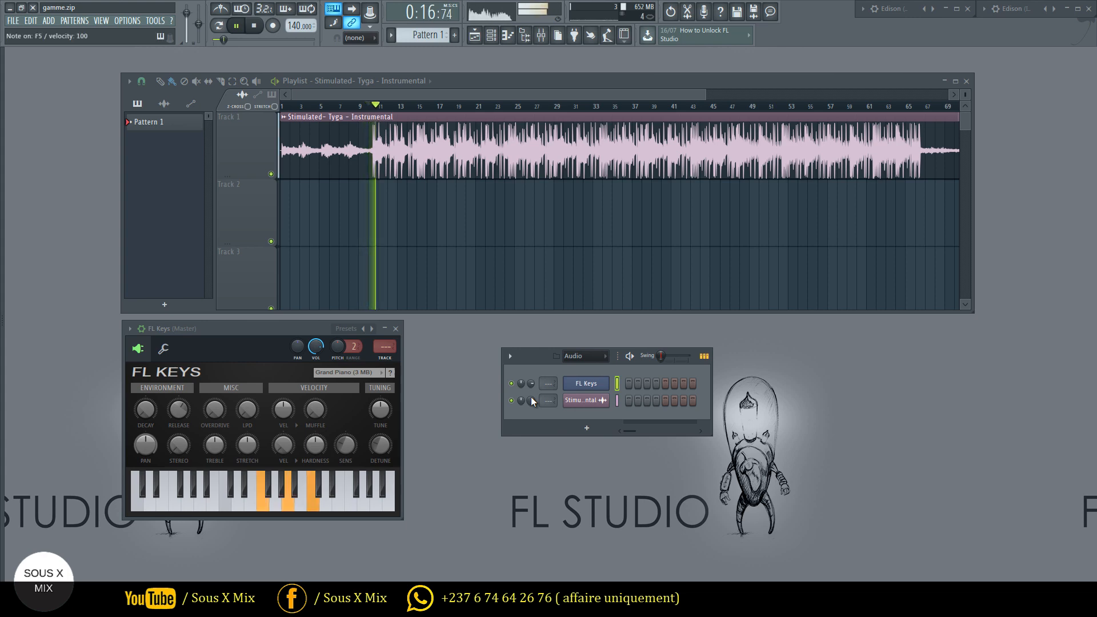
key(n)
key(comma)
key(v)
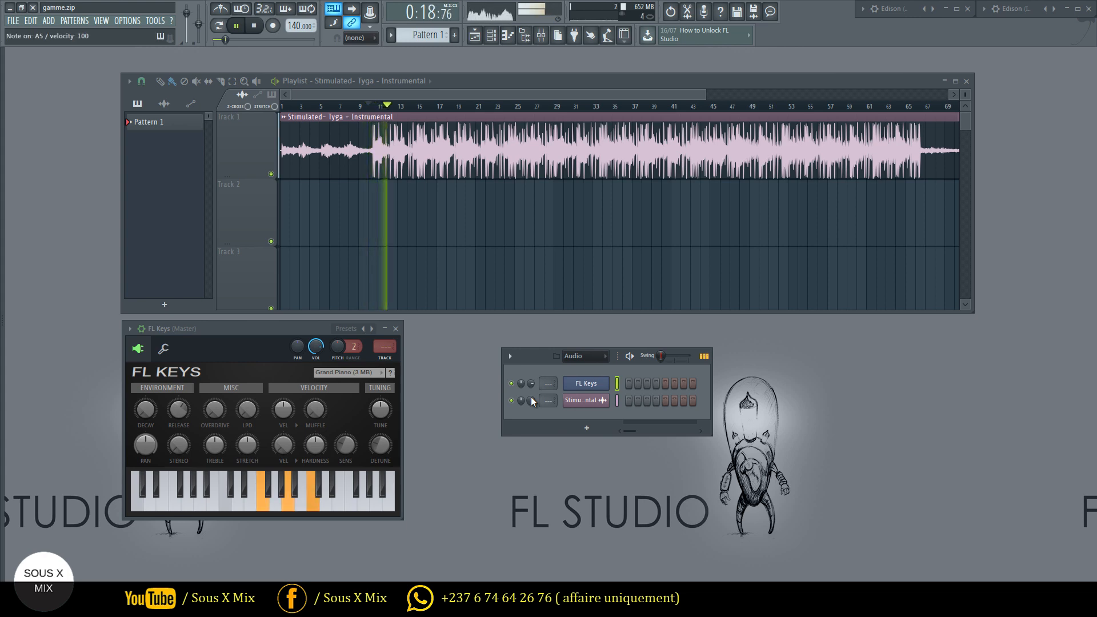
key(n)
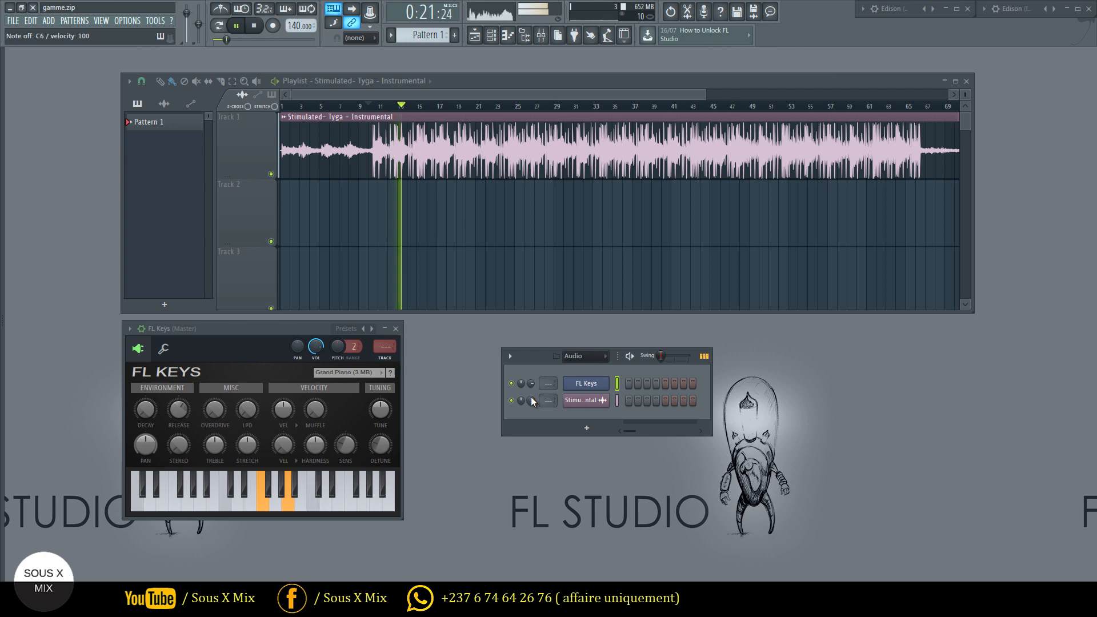
key(space)
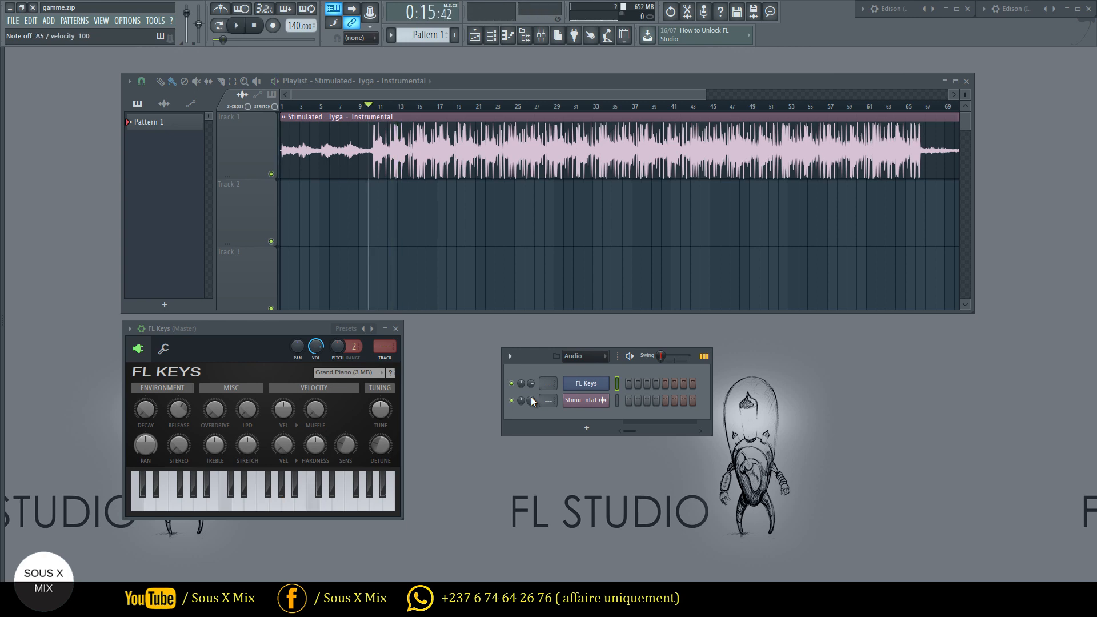
Replay the instrumental from about bar 10 and hold the F minor chord (F5, G#5, C6) over it.
key(space)
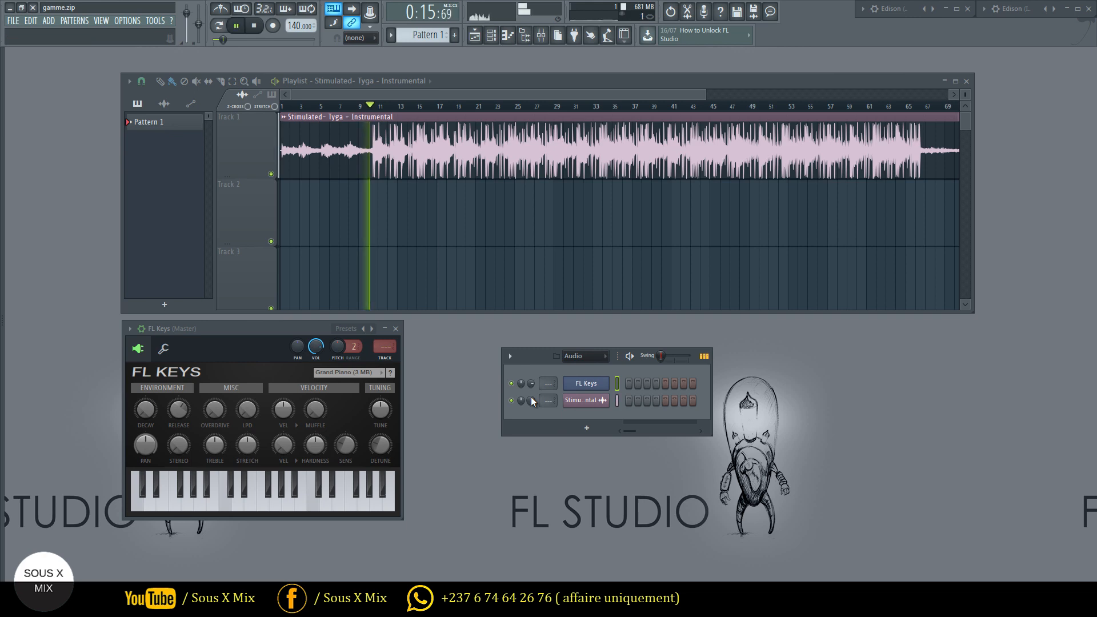
key(v)
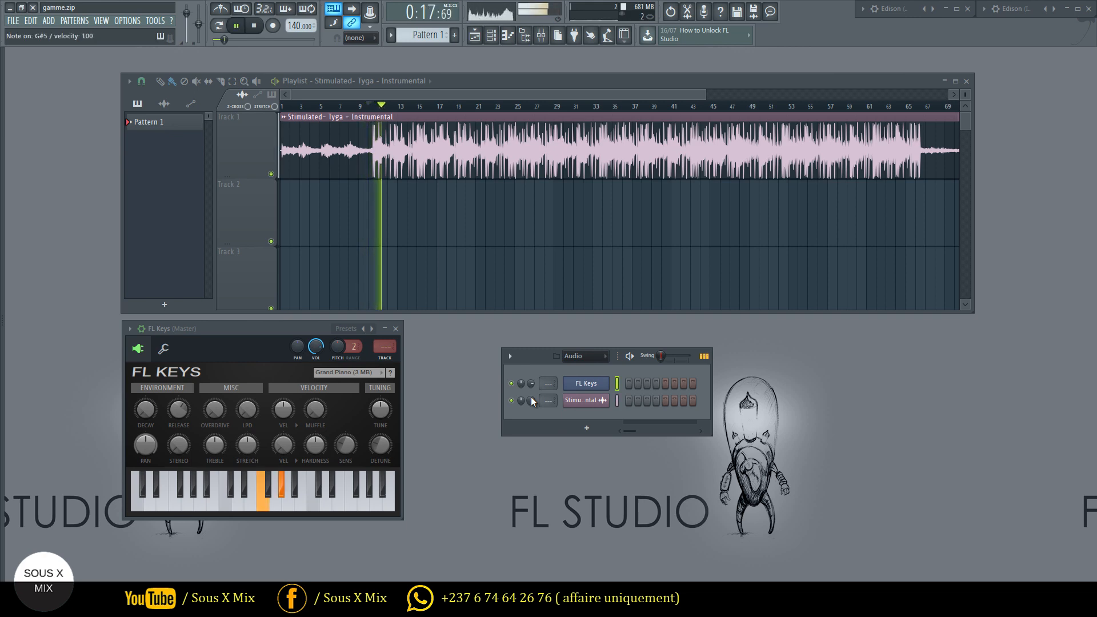
key(h)
key(comma)
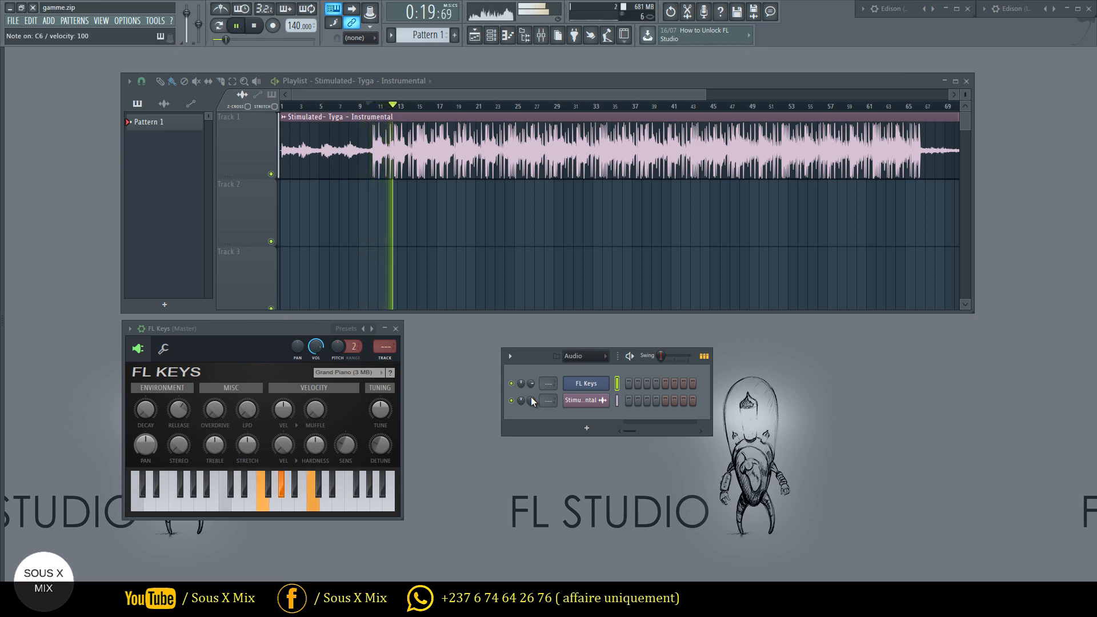
Change to the F major chord (F5, A5, C6) over the playing instrumental to compare it with F minor.
key(v)
key(n)
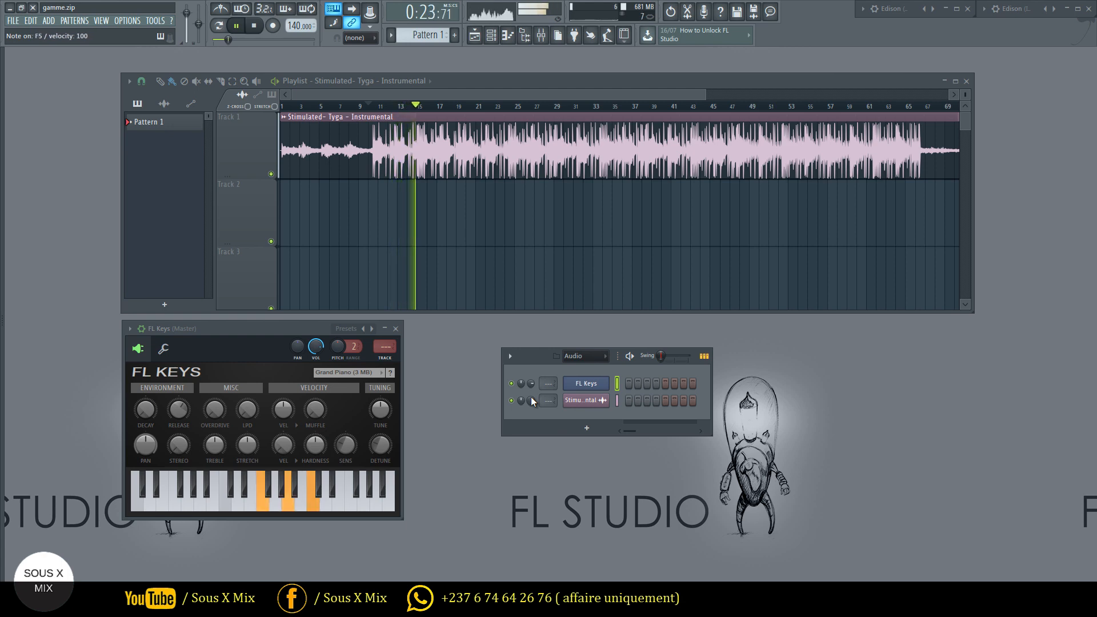
key(v)
key(v)
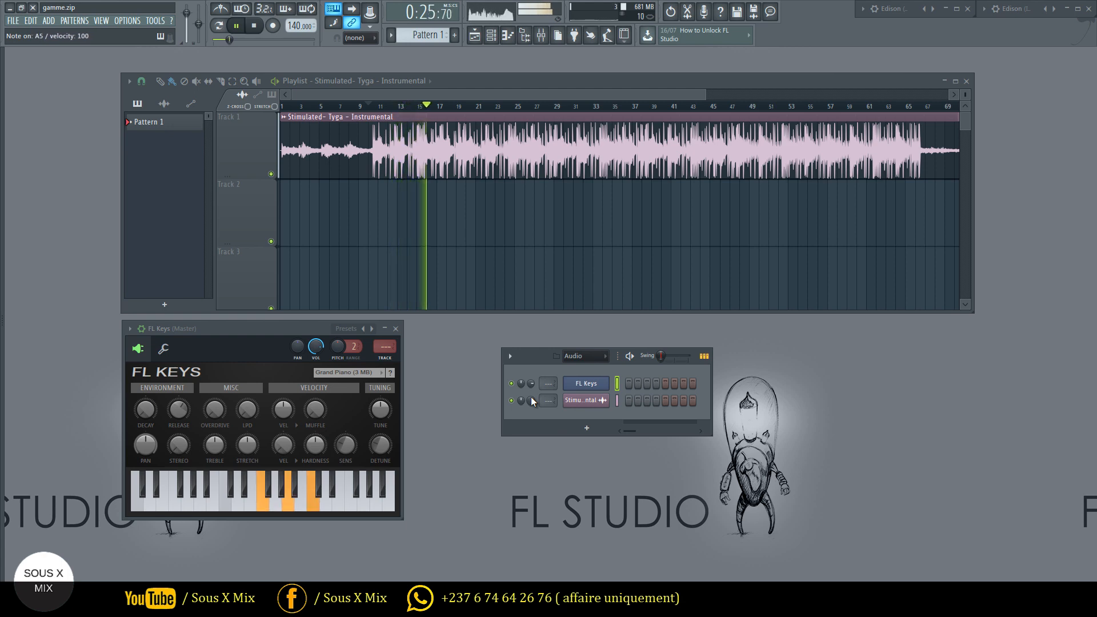
Return to the F minor chord (F5, G#5, C6), repeat it over the playing instrumental, and stop playback.
key(h)
key(comma)
key(v)
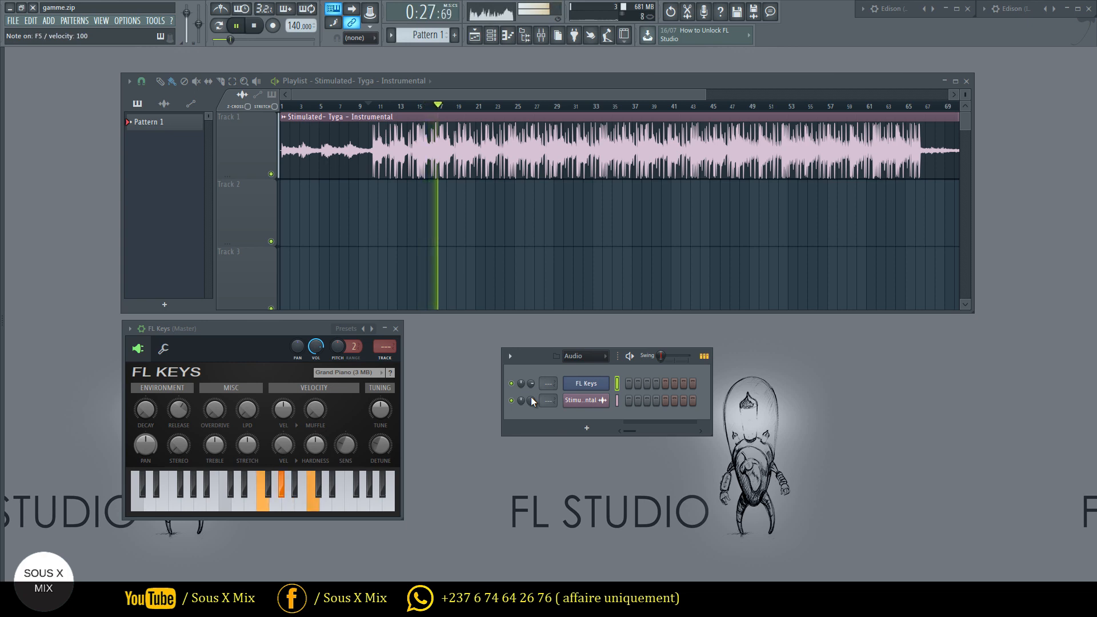
key(comma)
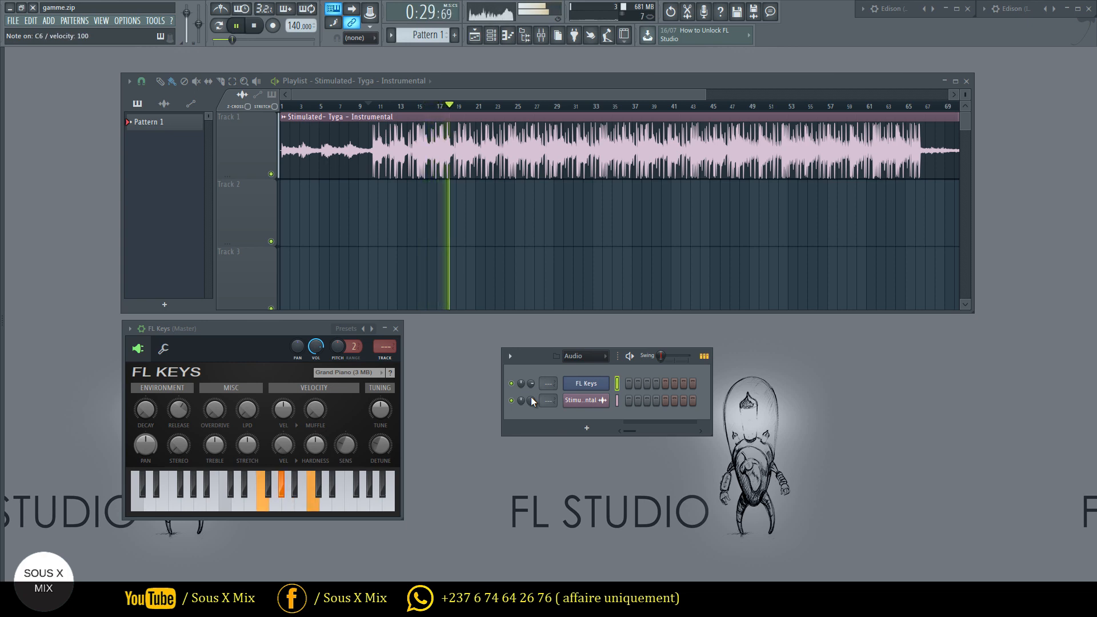
key(v)
key(v)
key(comma)
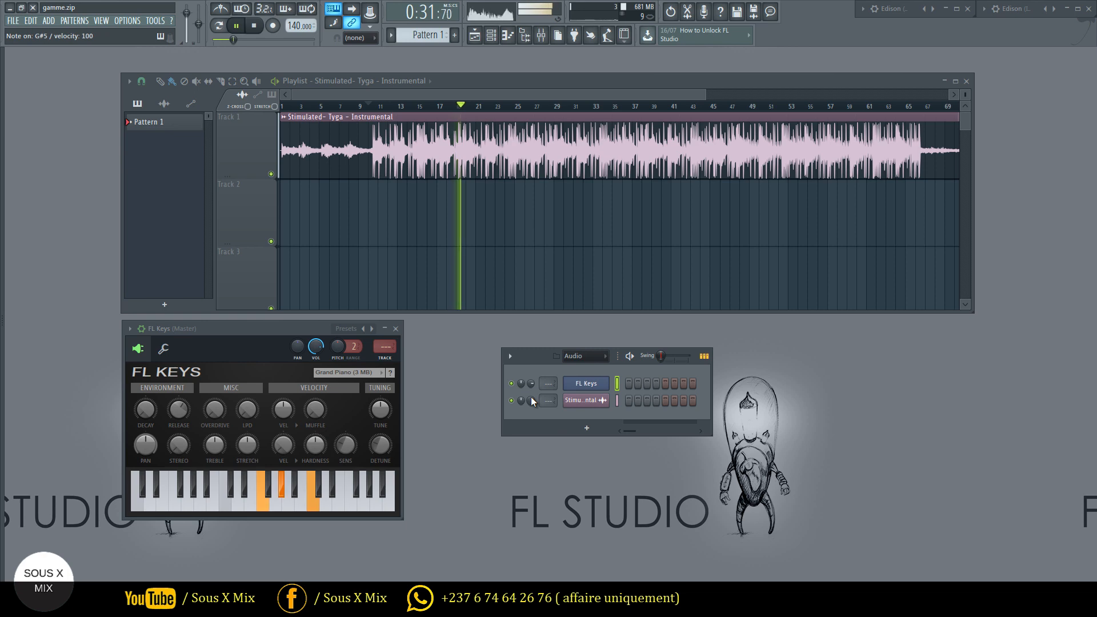
key(space)
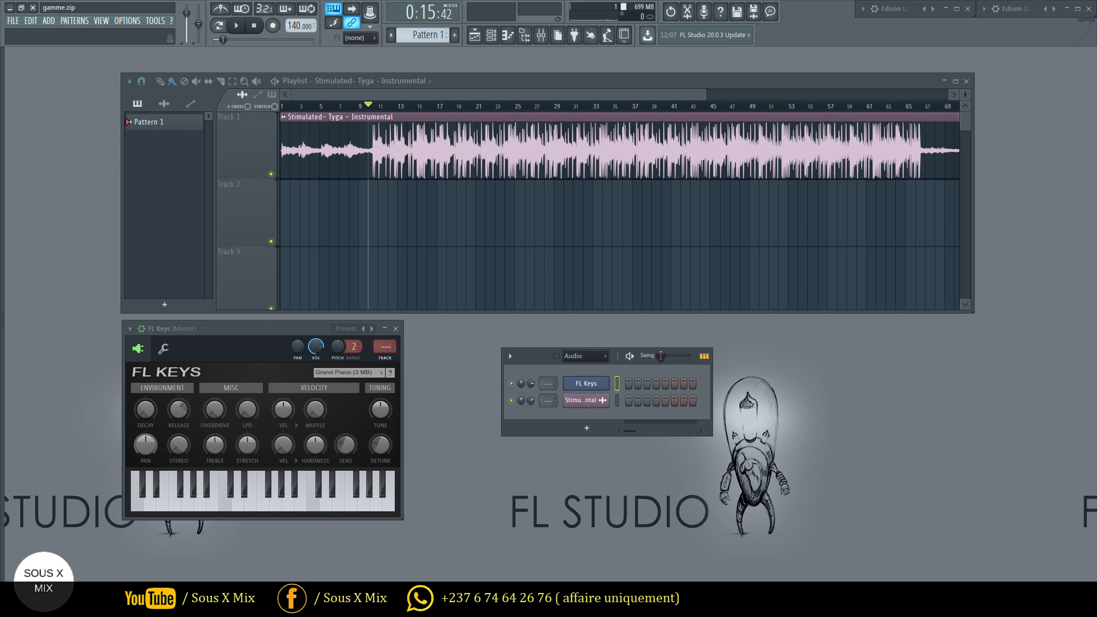
Test F5 and the F one octave lower over the instrumental replayed from about bar 10, and stop playback.
key(alt+Tab)
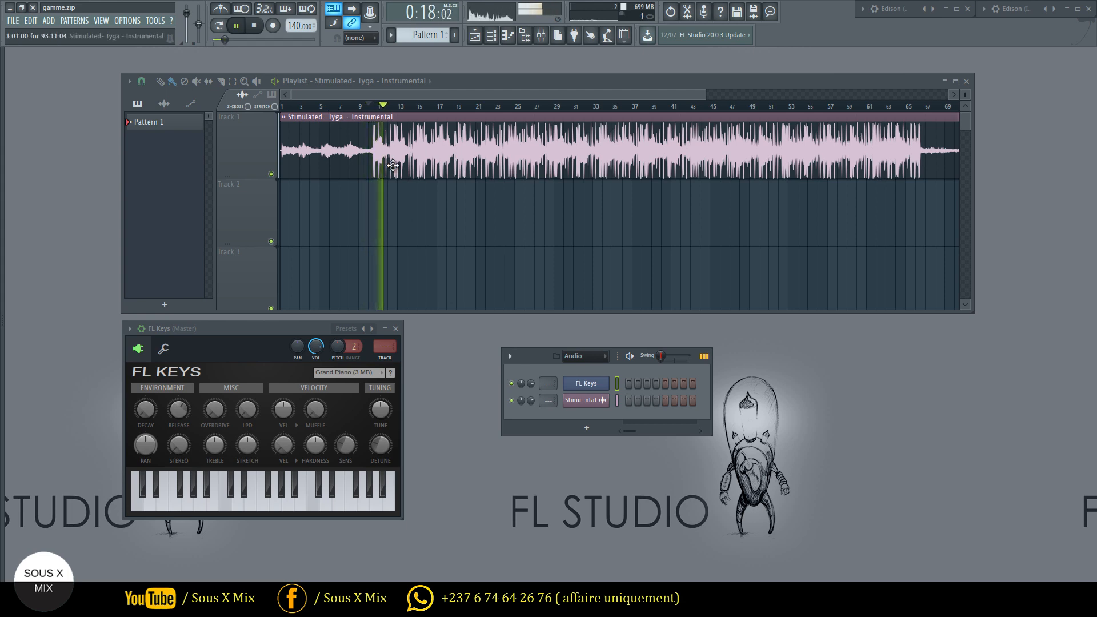
key(r)
key(r)
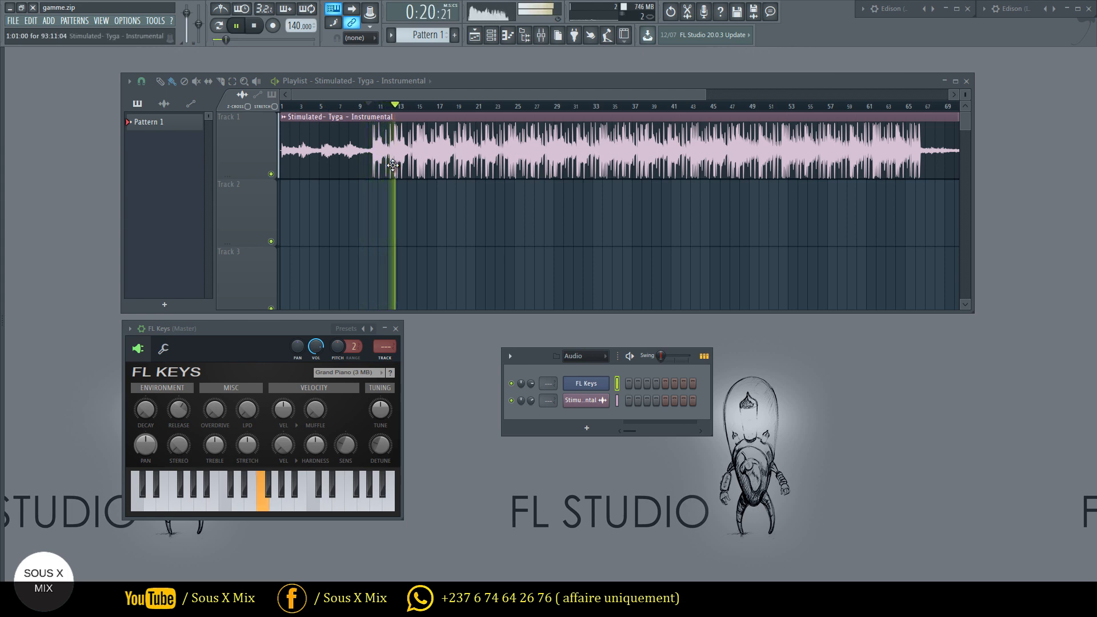
key(r)
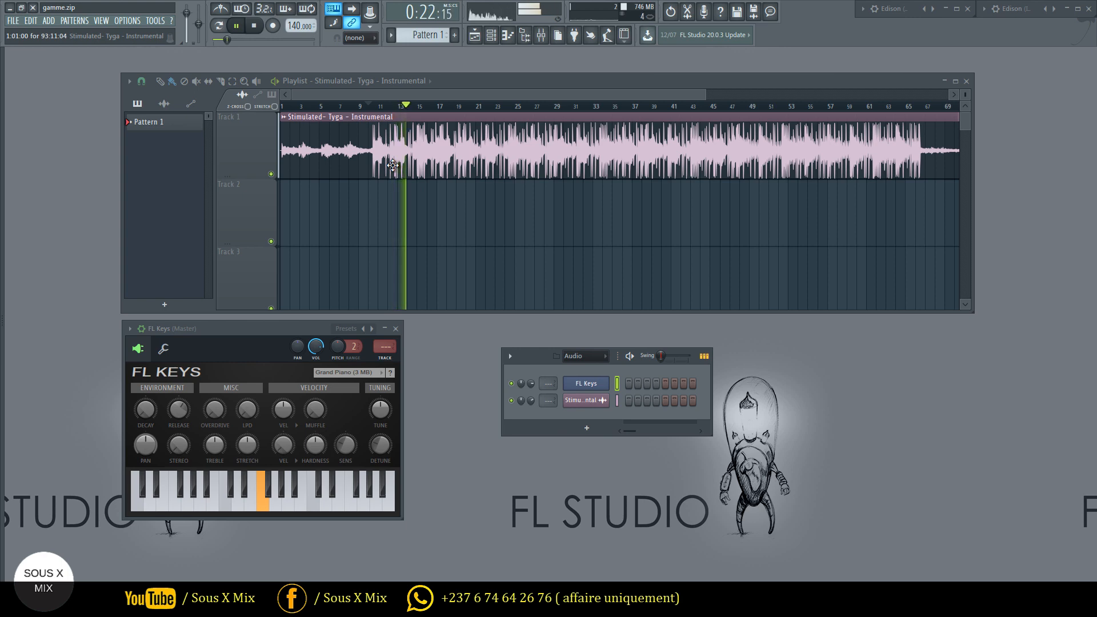
key(v)
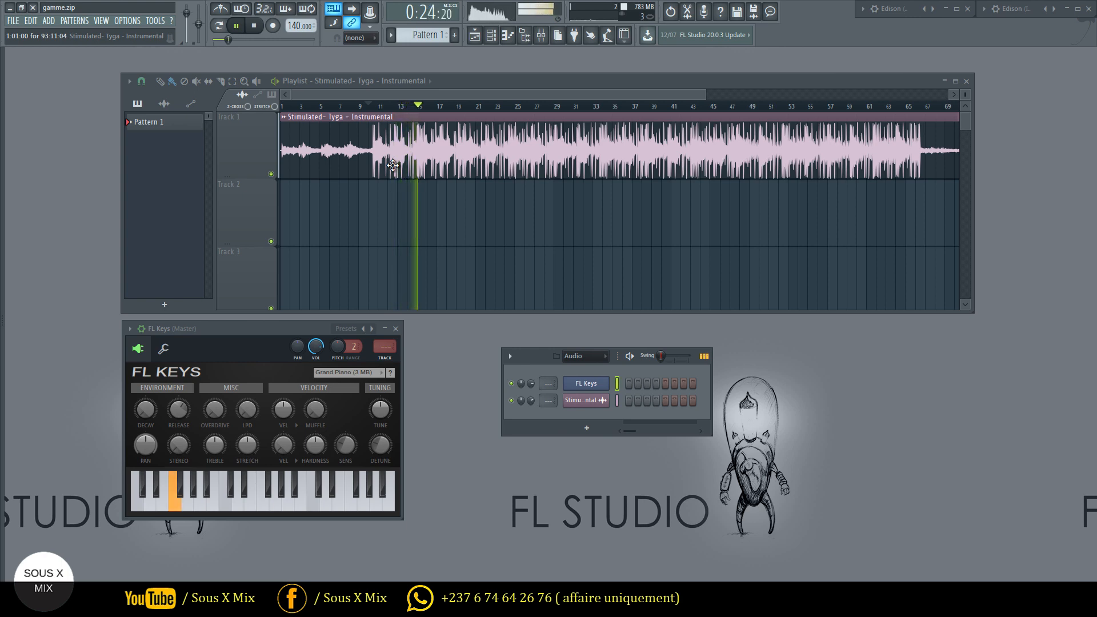
key(v)
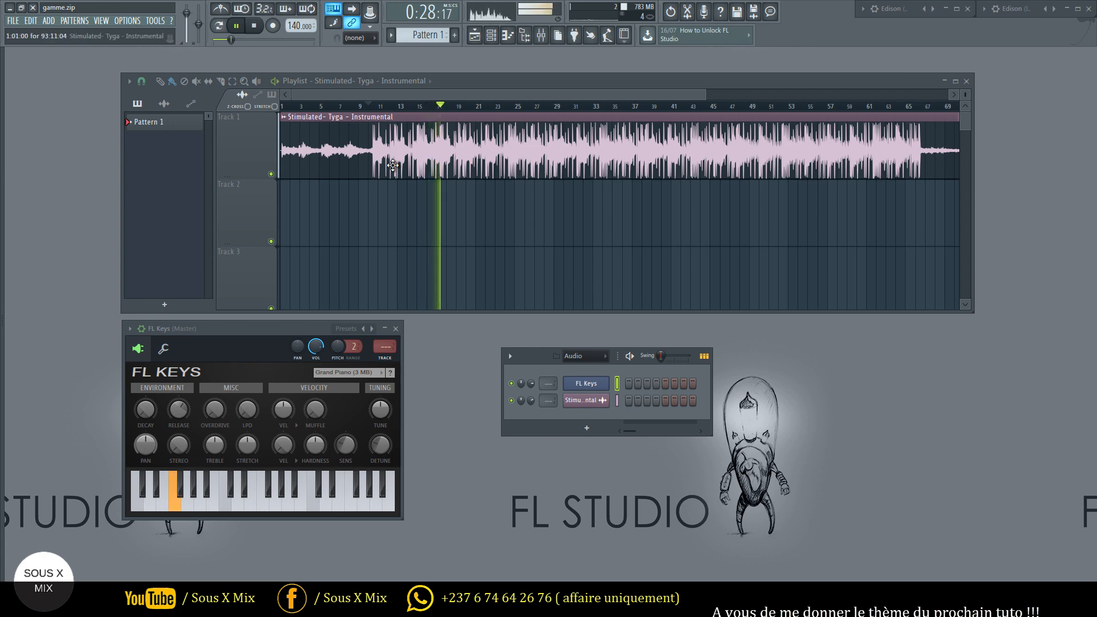
key(space)
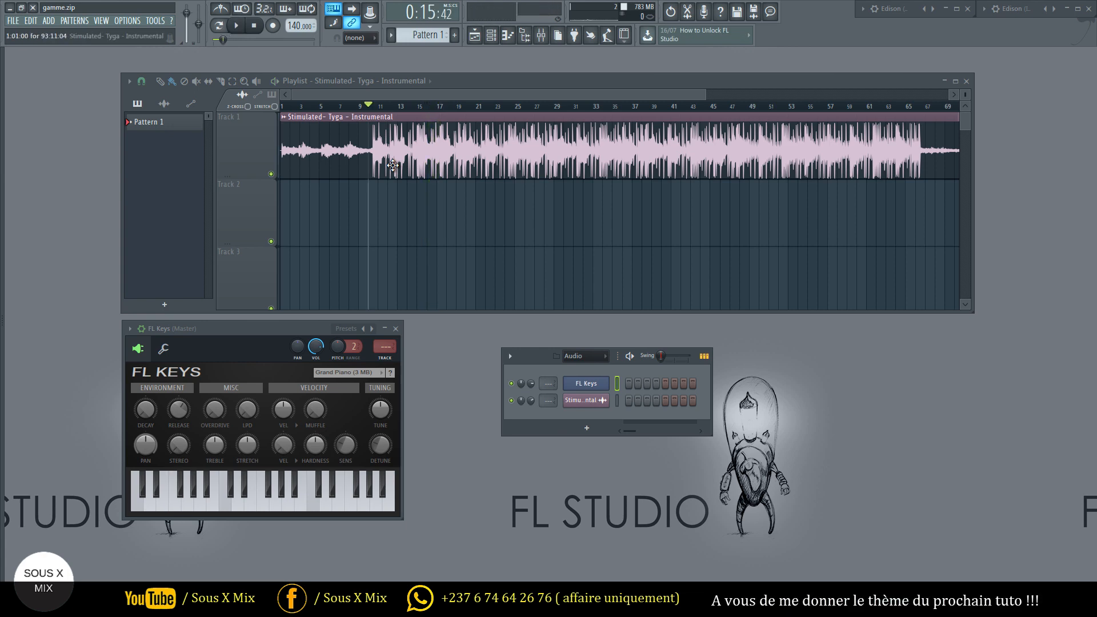